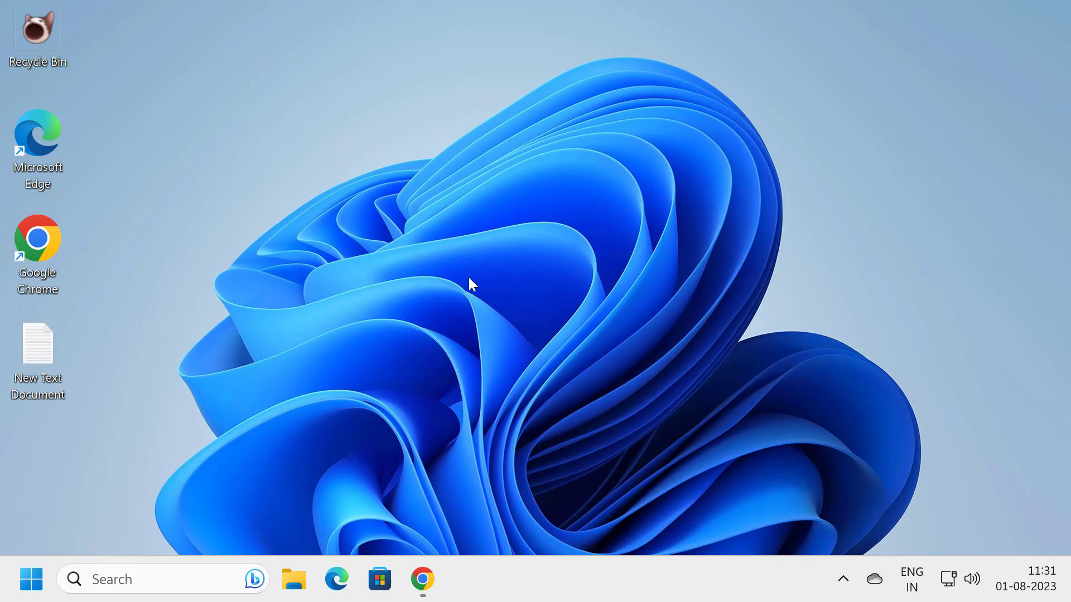
# Step: Return to the Blank icon page in Chrome and download it in .ICO format as Blank.ico
pyautogui.click(424, 580)
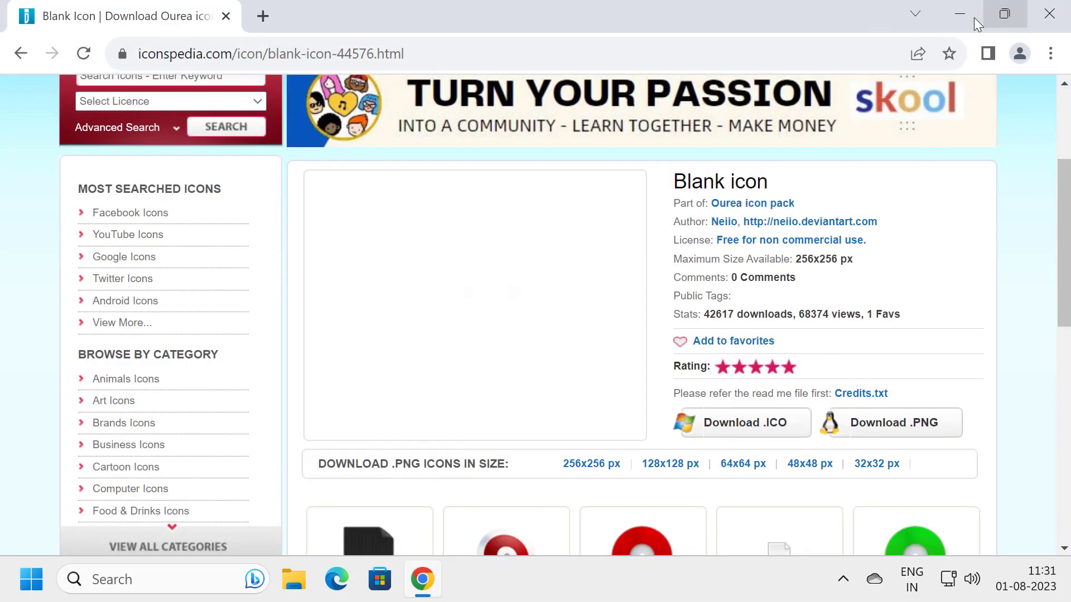
pyautogui.click(972, 17)
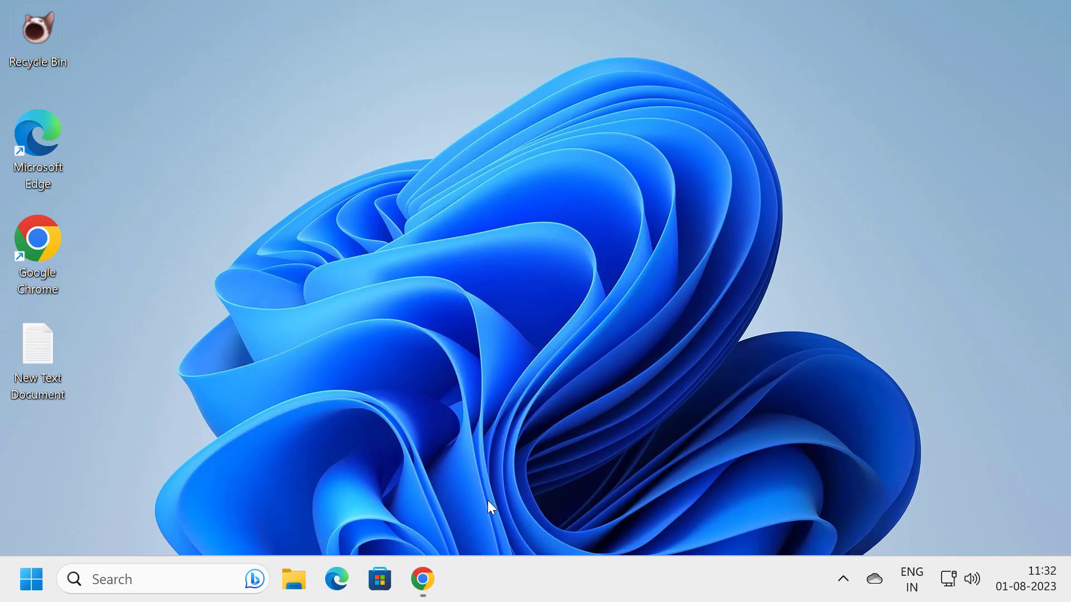
pyautogui.click(434, 592)
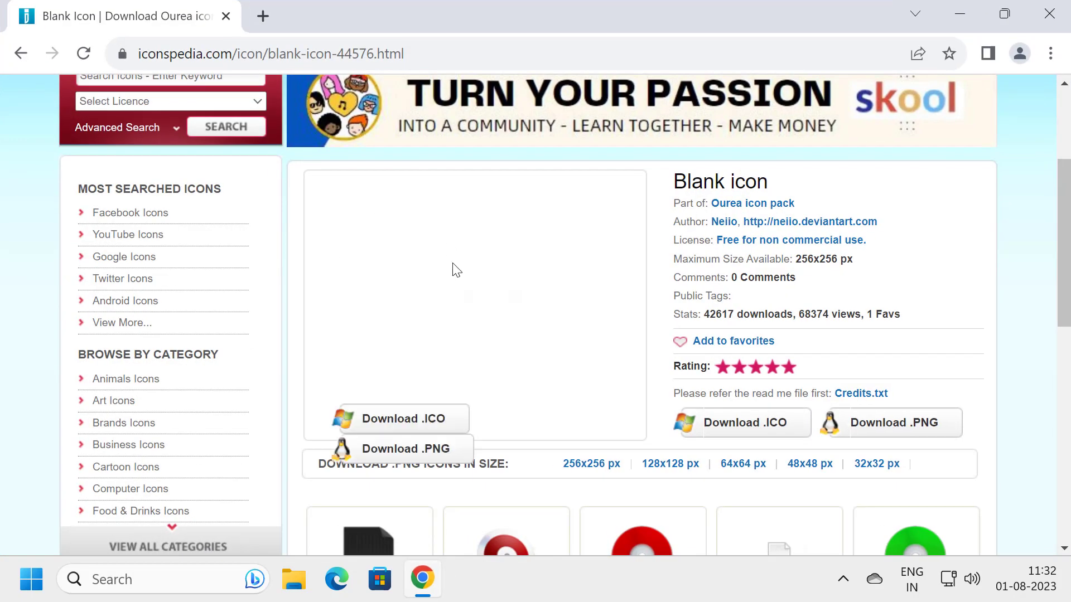
pyautogui.scroll(-2, 492, 204)
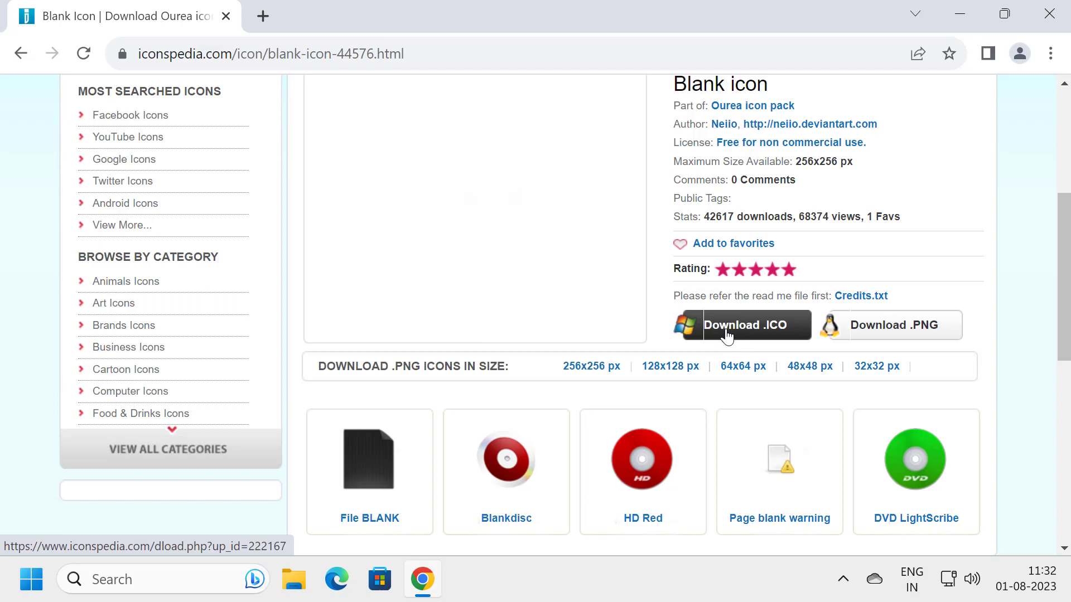
pyautogui.click(763, 333)
pyautogui.moveTo(474, 209)
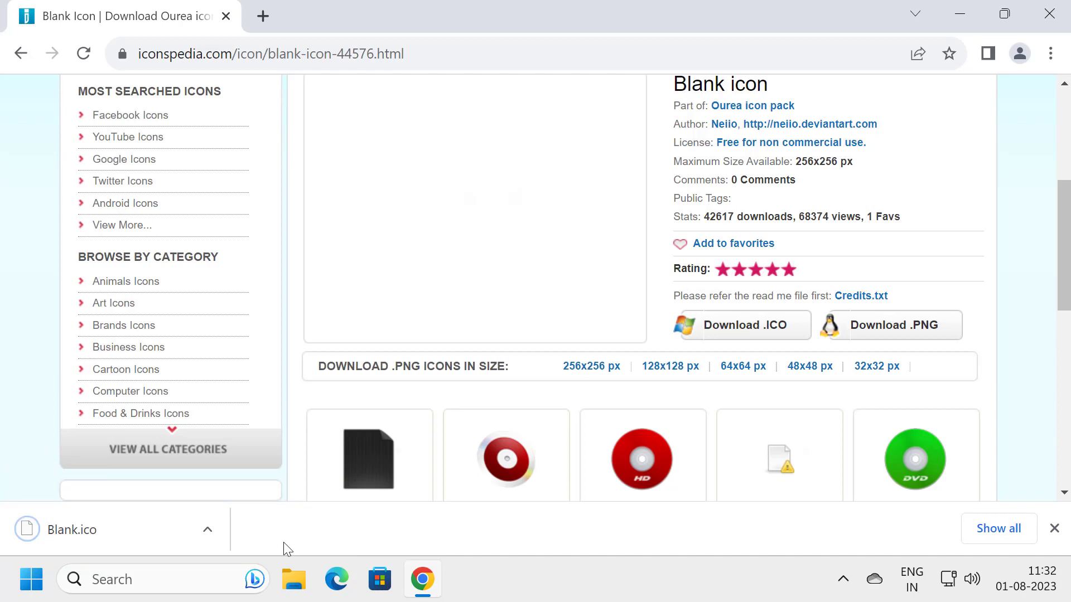
# Step: Copy the Blank icon file from the Downloads folder, then go to This PC
pyautogui.click(295, 580)
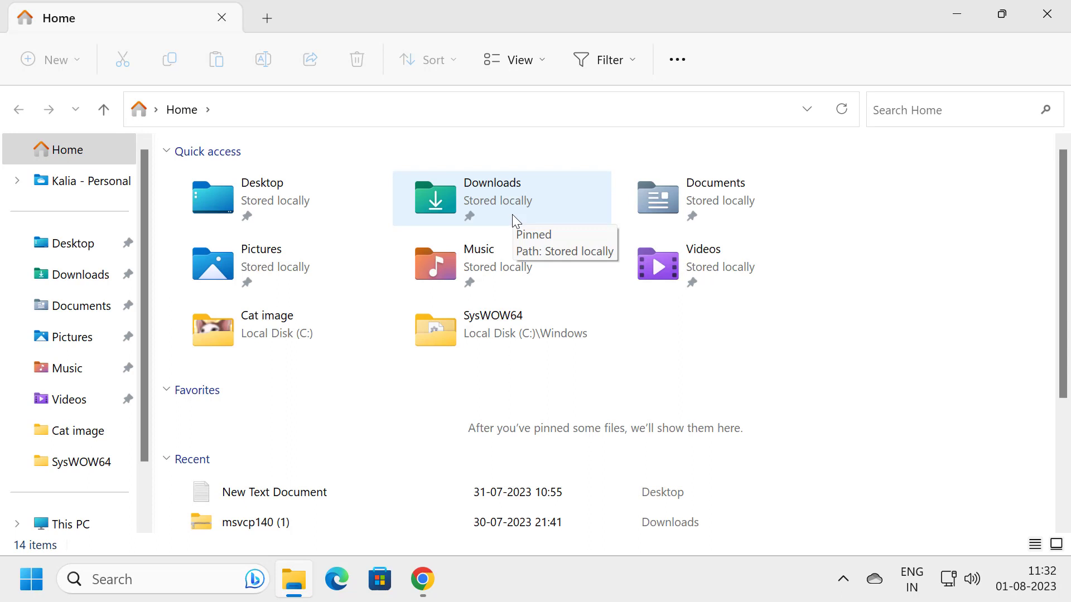
pyautogui.click(99, 284)
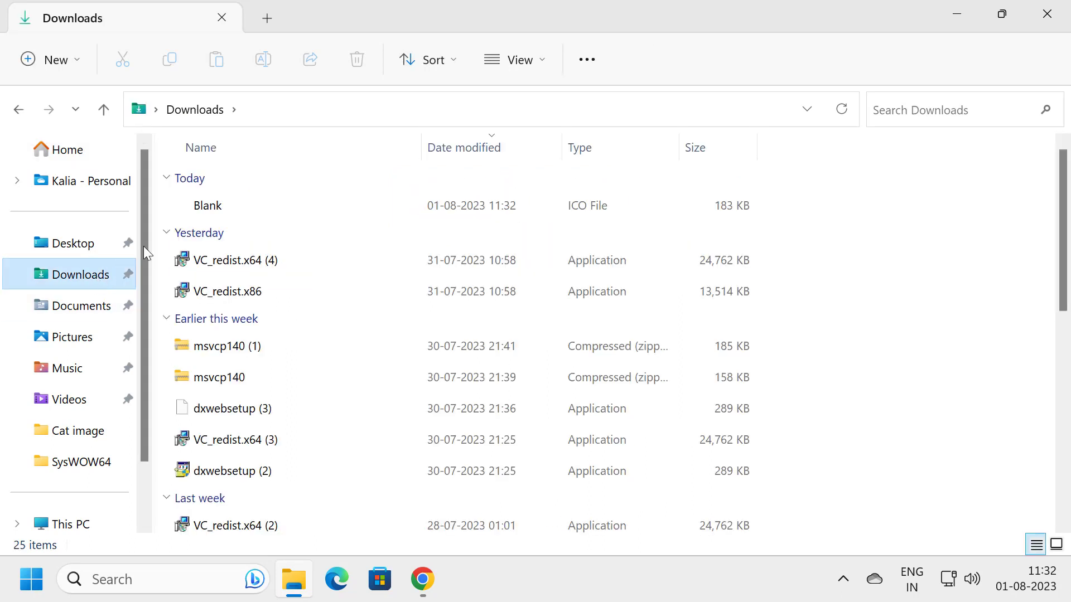
pyautogui.click(207, 210)
pyautogui.rightClick(209, 213)
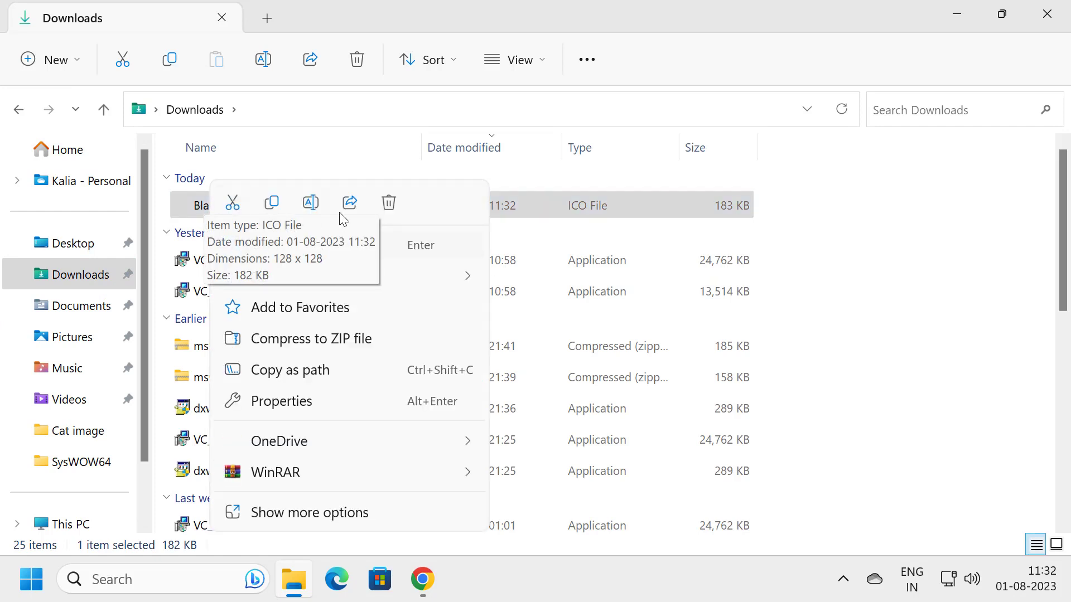
pyautogui.click(276, 209)
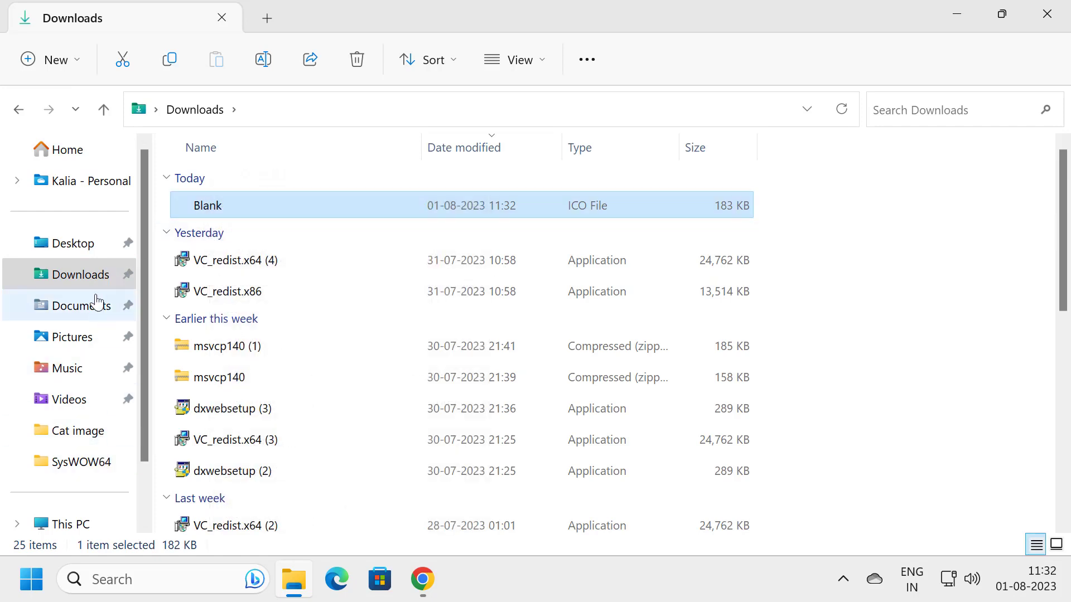
pyautogui.scroll(-2, 84, 334)
pyautogui.click(82, 409)
# Step: Paste the Blank icon into the root of Local Disk (C:), approving the admin prompt
pyautogui.doubleClick(343, 204)
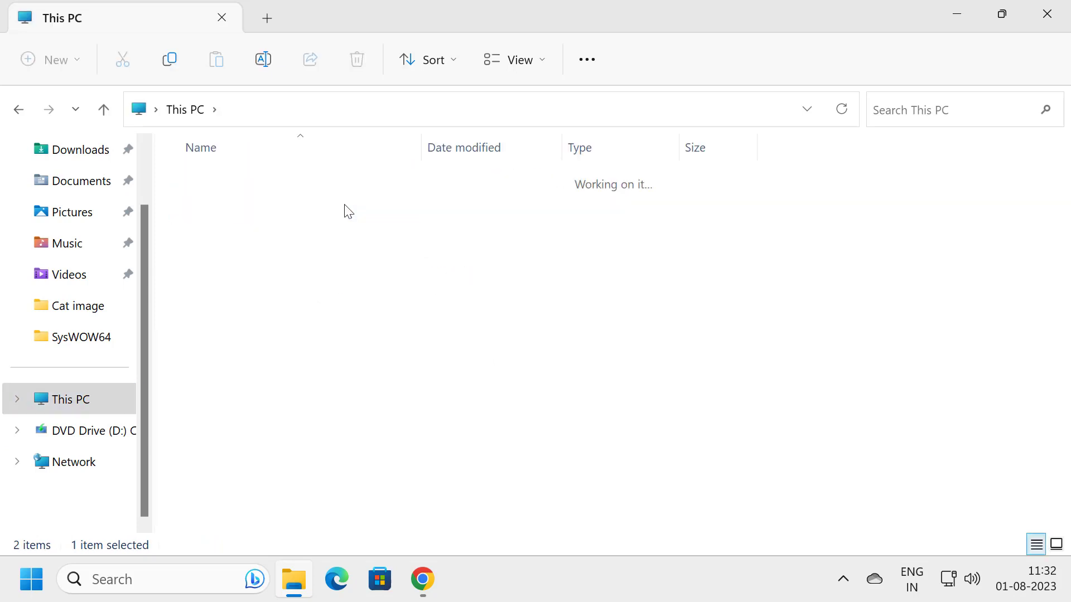
pyautogui.rightClick(298, 480)
pyautogui.moveTo(370, 308)
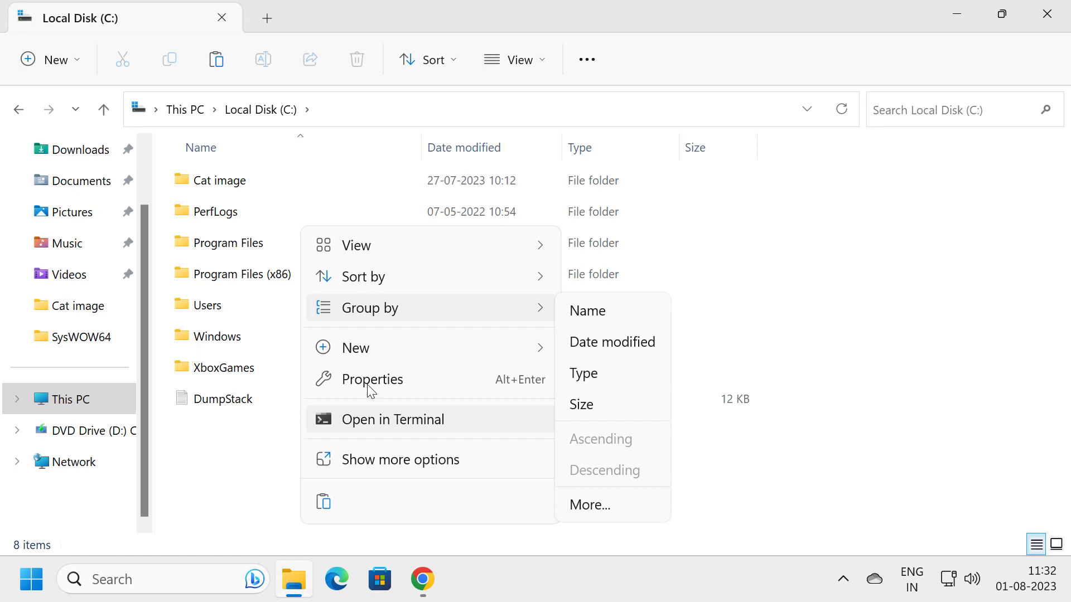
pyautogui.click(327, 505)
pyautogui.click(313, 270)
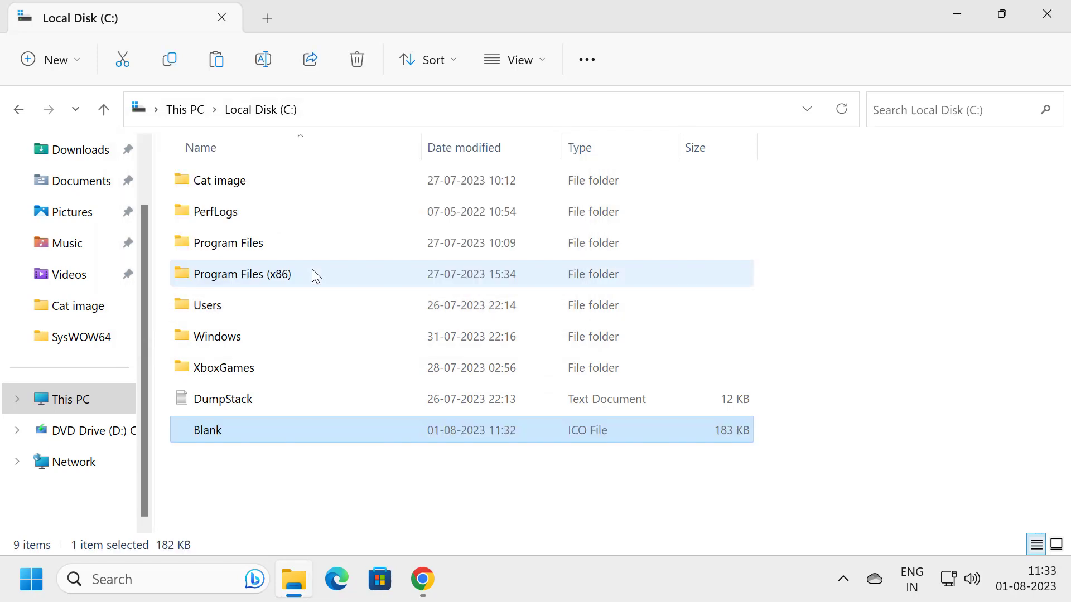
# Step: Copy the path of C:\Blank.ico and close File Explorer
pyautogui.rightClick(225, 431)
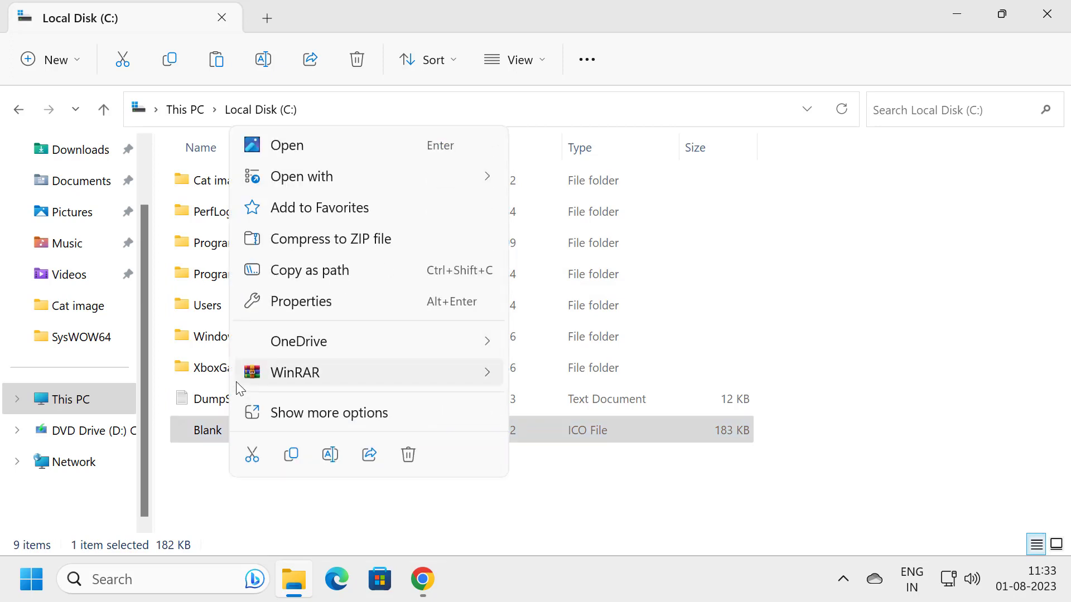
pyautogui.click(308, 271)
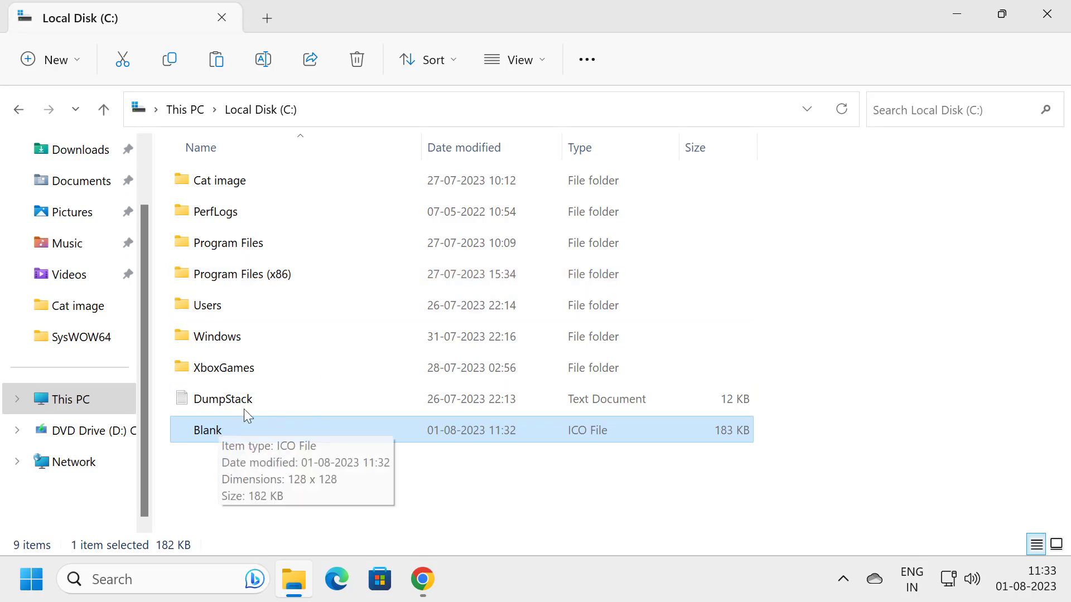
pyautogui.click(1045, 21)
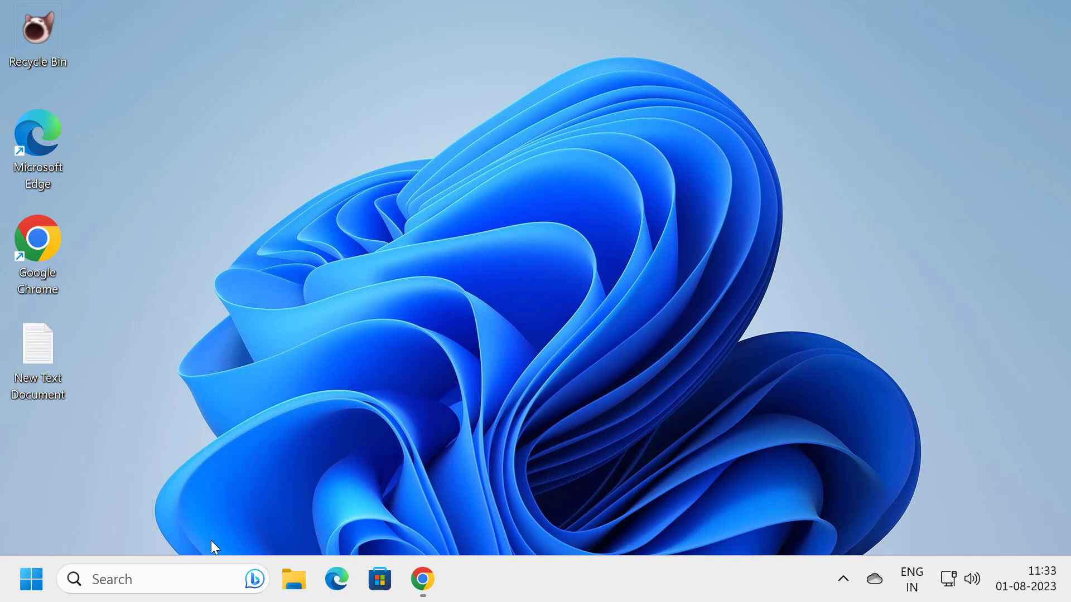
# Step: Launch Registry Editor from a 'reg' search with administrator approval
pyautogui.click(166, 582)
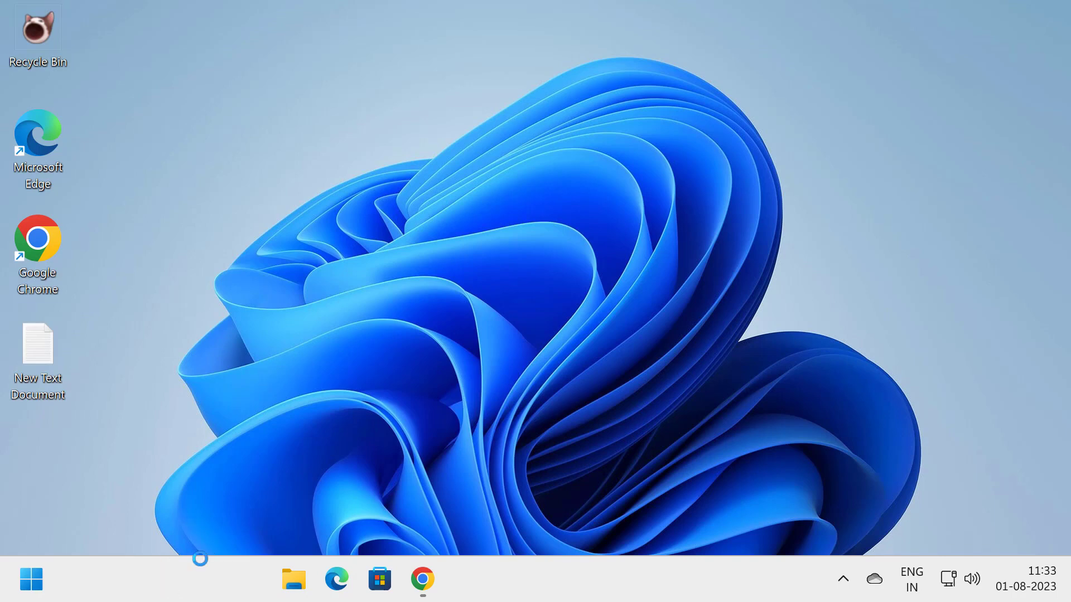
pyautogui.write('reg')
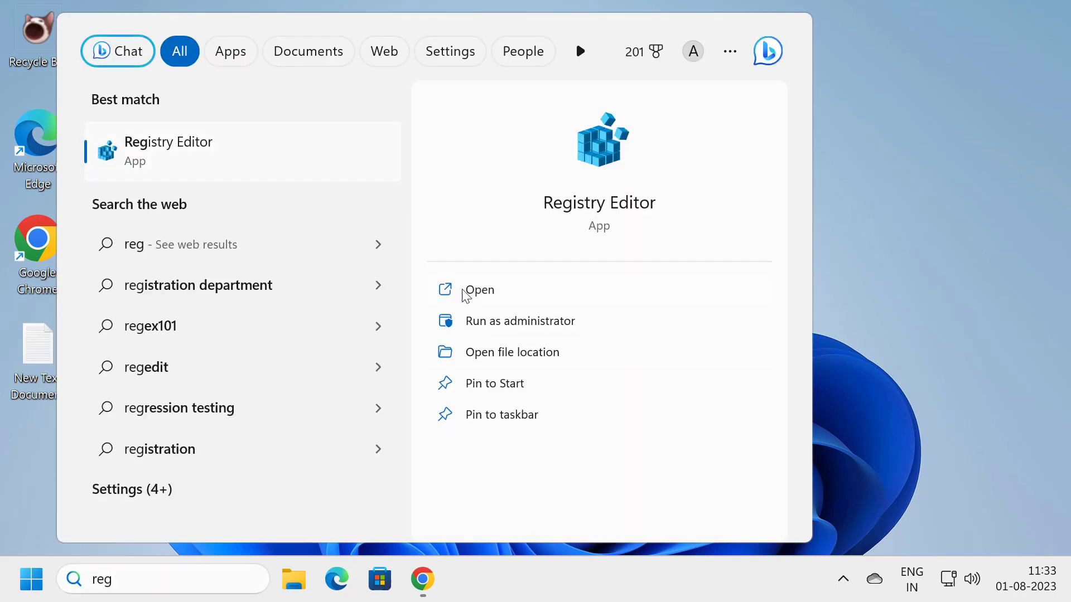
pyautogui.click(462, 291)
pyautogui.click(456, 445)
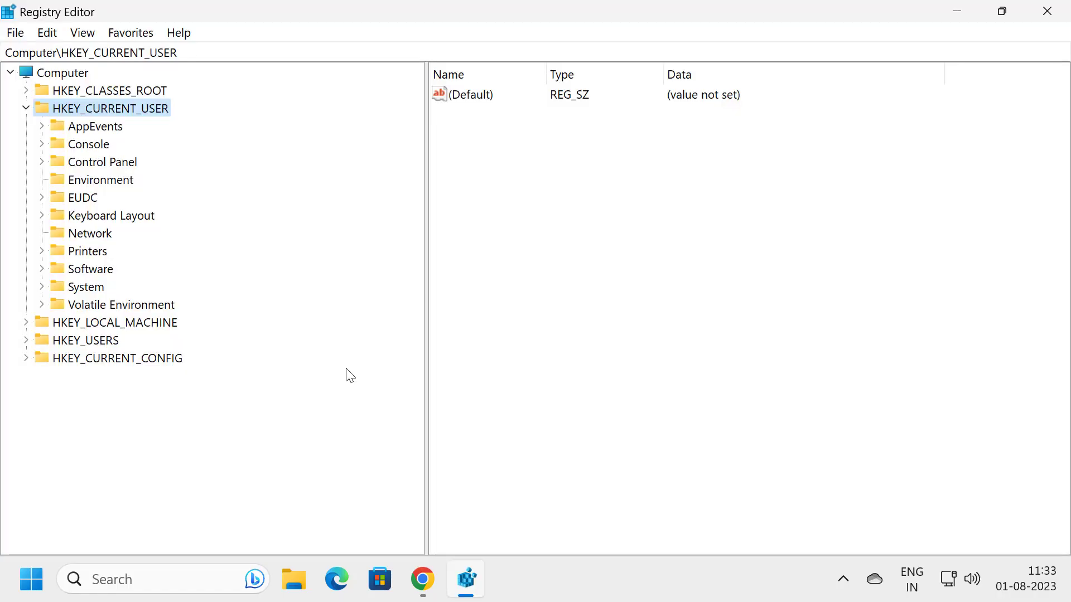
# Step: Expand HKEY_LOCAL_MACHINE\SOFTWARE\Microsoft\Windows in the key tree
pyautogui.click(25, 109)
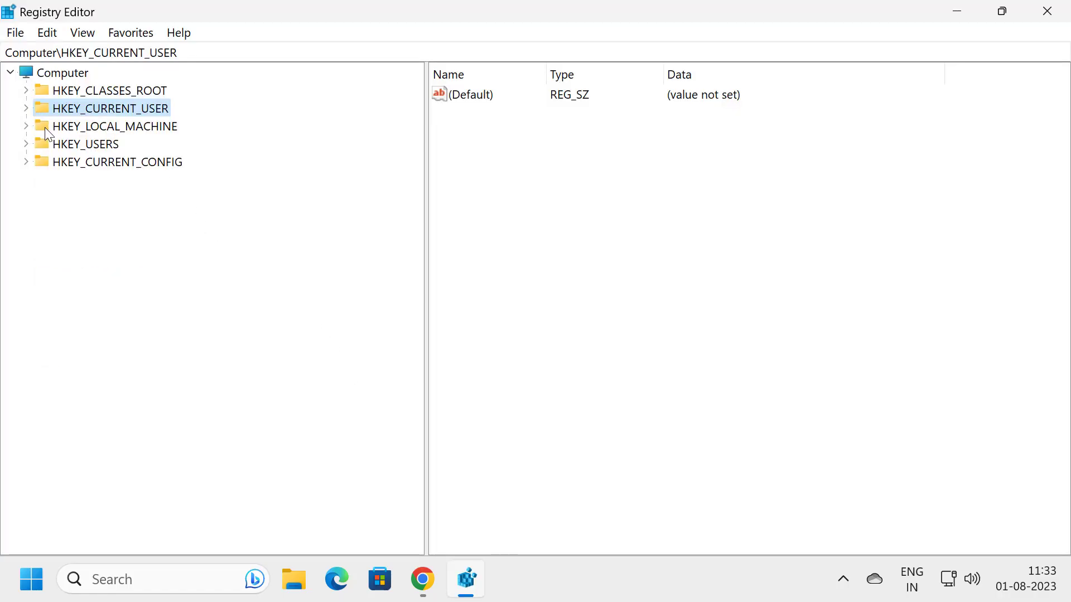
pyautogui.click(44, 127)
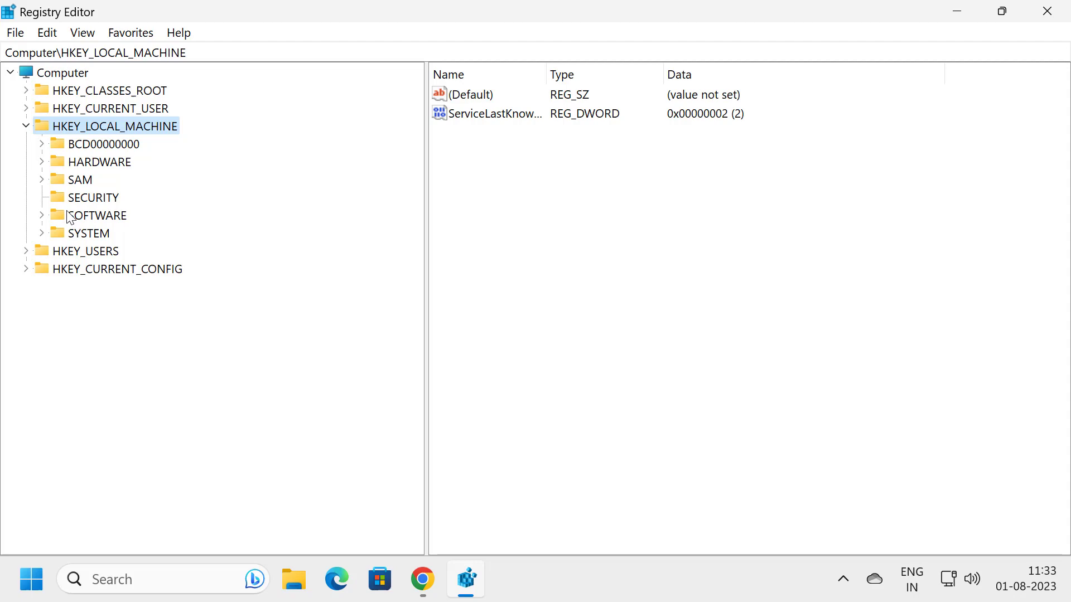
pyautogui.doubleClick(66, 215)
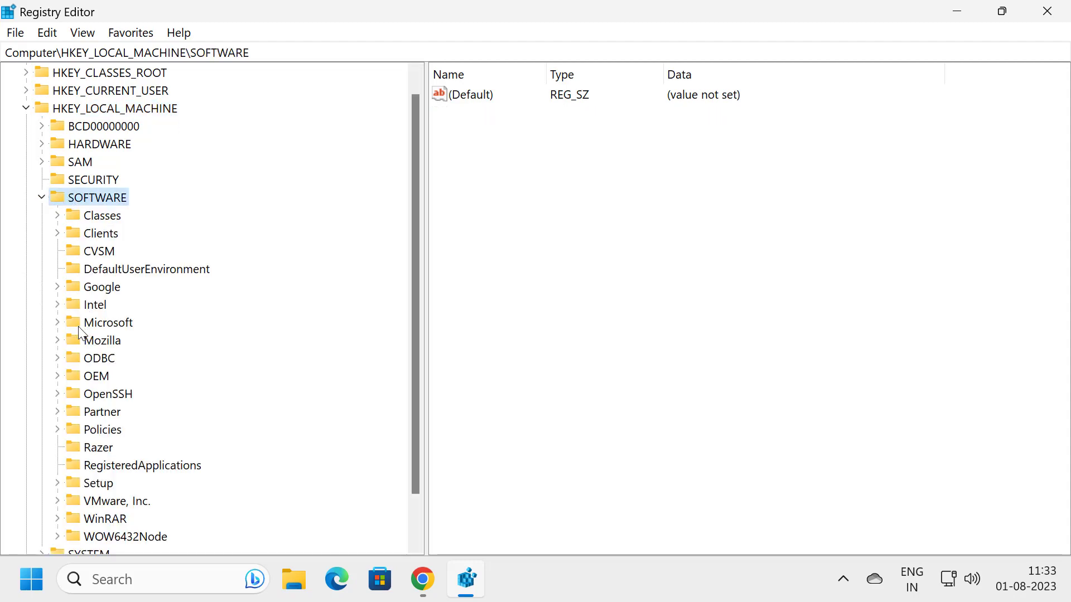
pyautogui.doubleClick(79, 328)
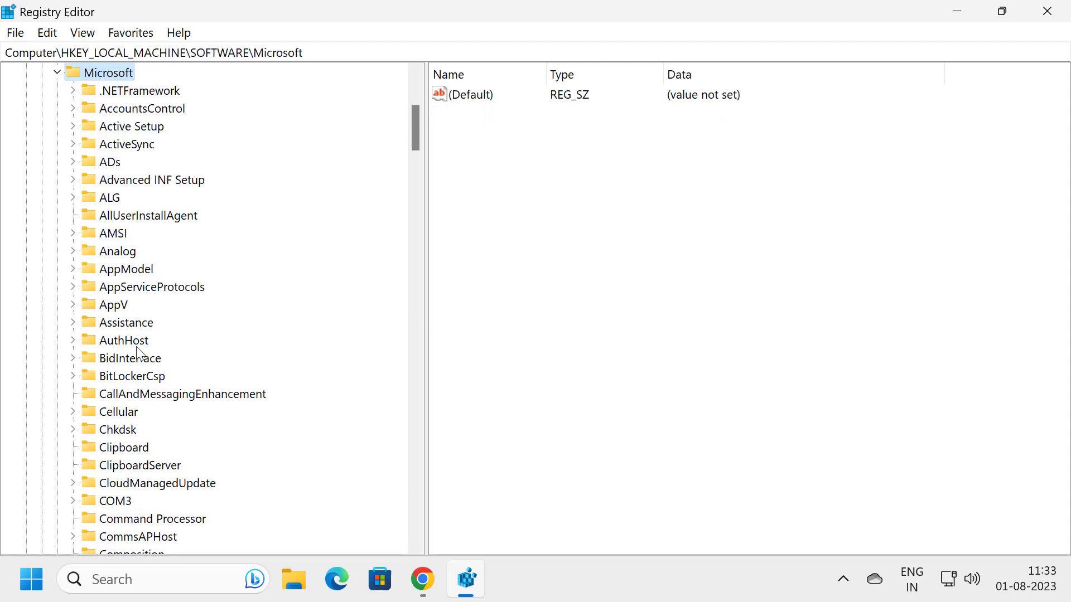
pyautogui.scroll(-10, 136, 354)
pyautogui.scroll(-10, 140, 357)
pyautogui.scroll(-20, 139, 357)
pyautogui.click(81, 361)
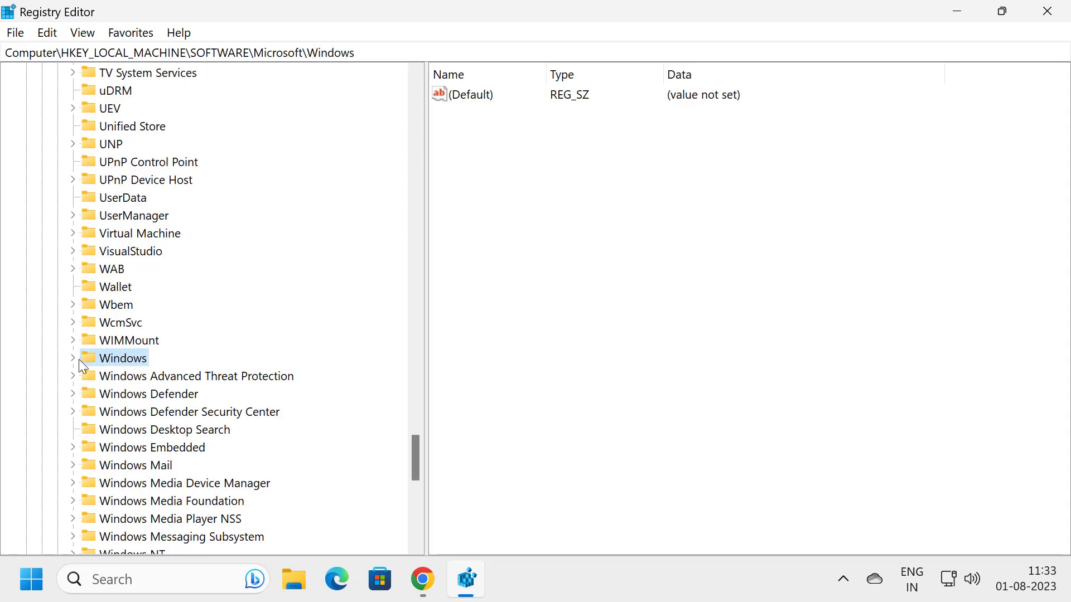
pyautogui.doubleClick(79, 359)
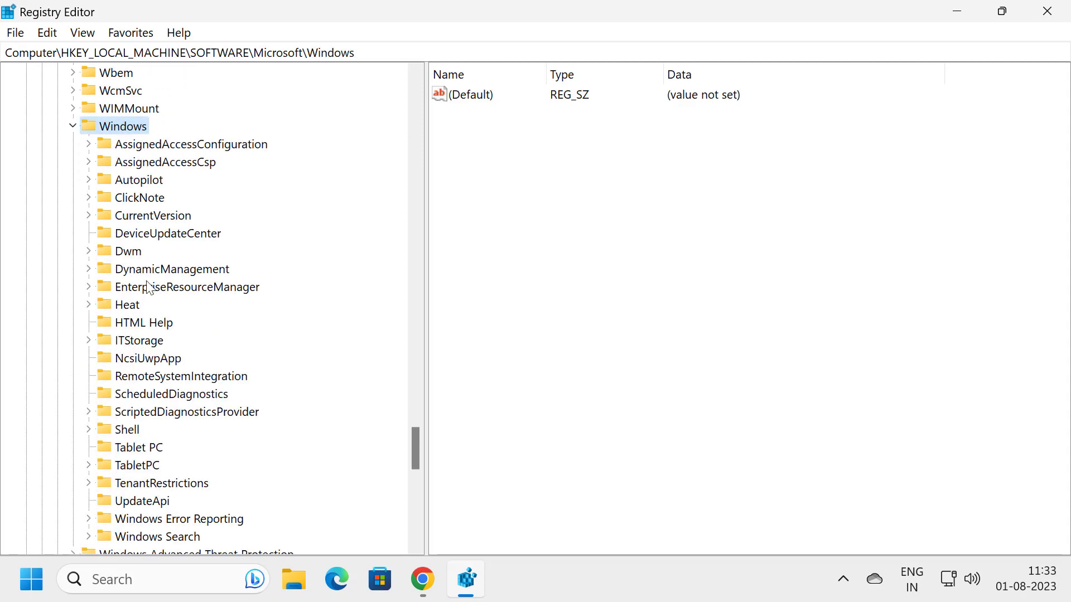
# Step: Expand CurrentVersion and Explorer, then select Explorer's SharedUserData subkey
pyautogui.doubleClick(149, 216)
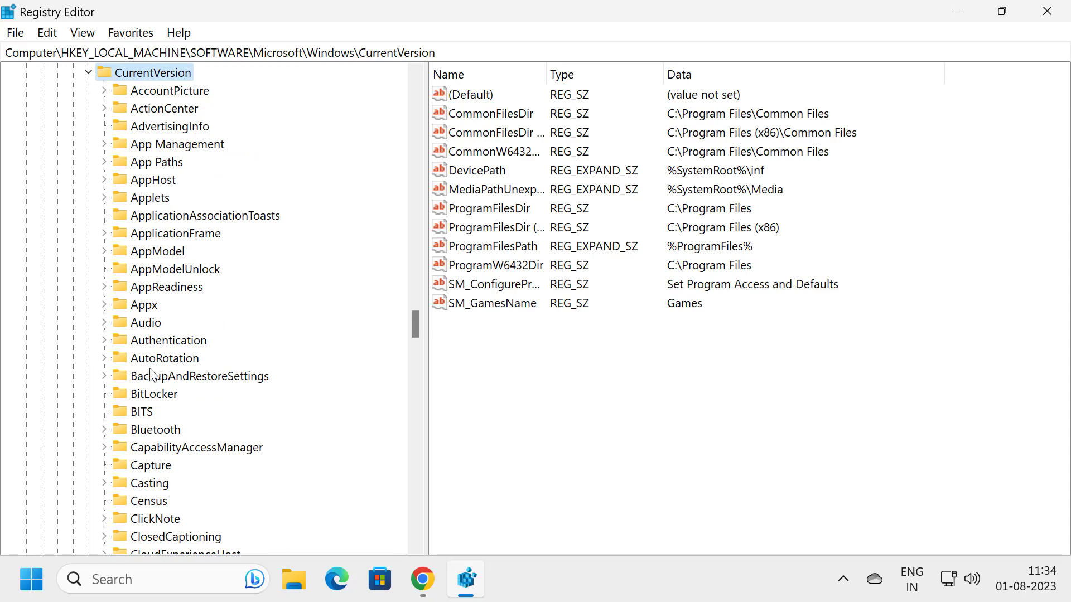
pyautogui.scroll(-4, 160, 379)
pyautogui.scroll(-4, 159, 379)
pyautogui.scroll(-4, 159, 379)
pyautogui.click(111, 344)
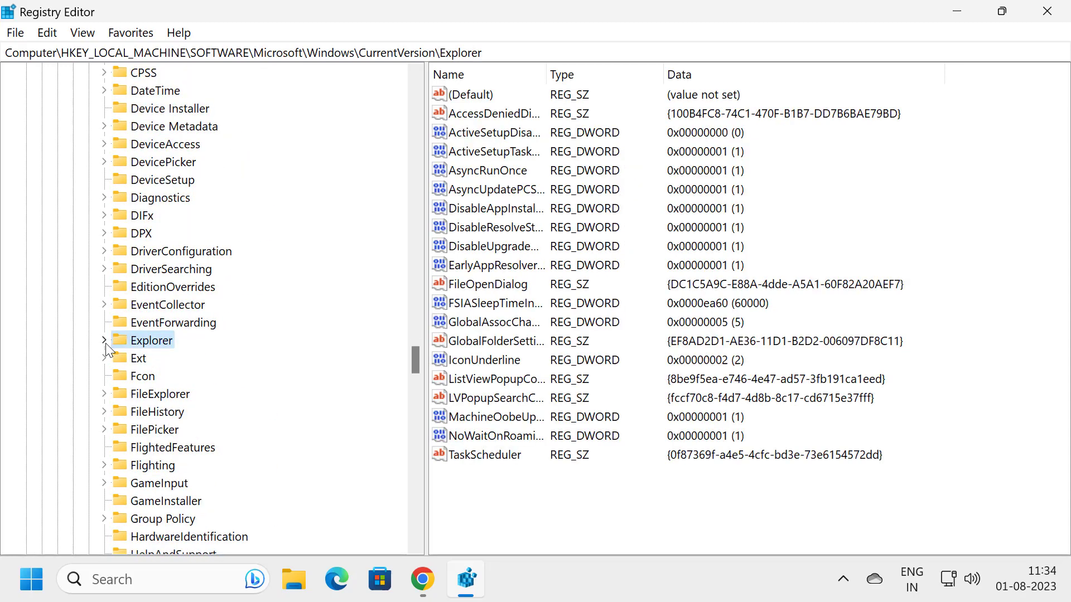
pyautogui.click(105, 343)
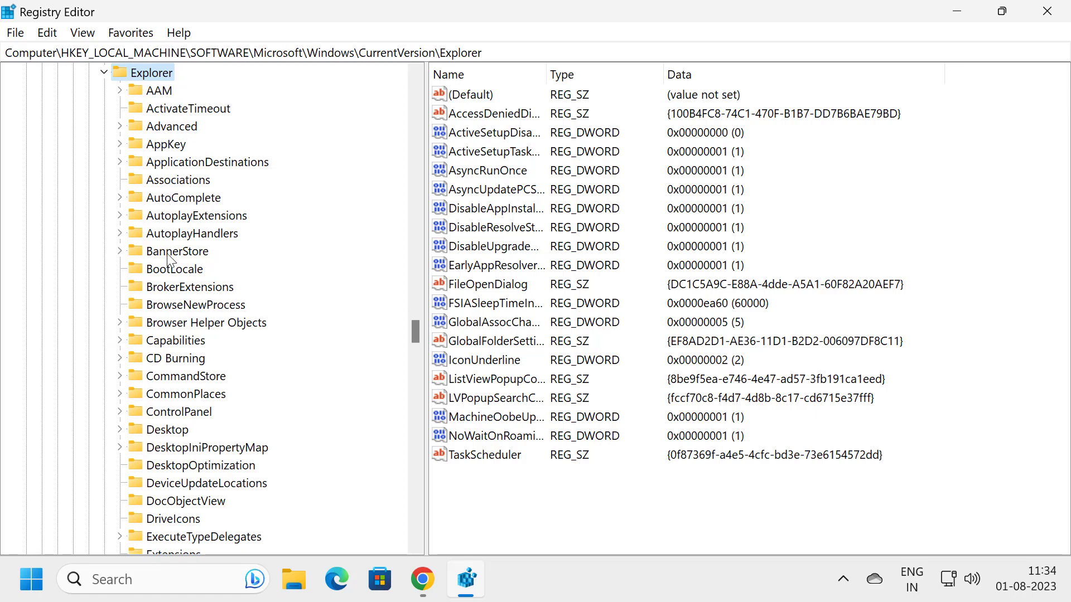
pyautogui.scroll(-3, 174, 266)
pyautogui.scroll(-5, 179, 251)
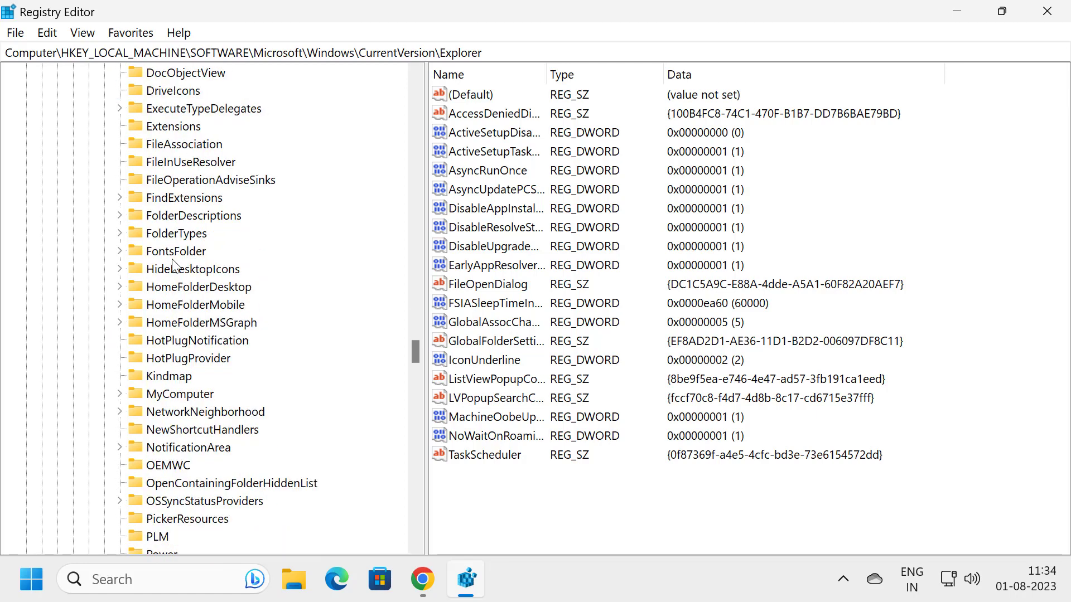
pyautogui.scroll(-10, 186, 233)
pyautogui.click(183, 200)
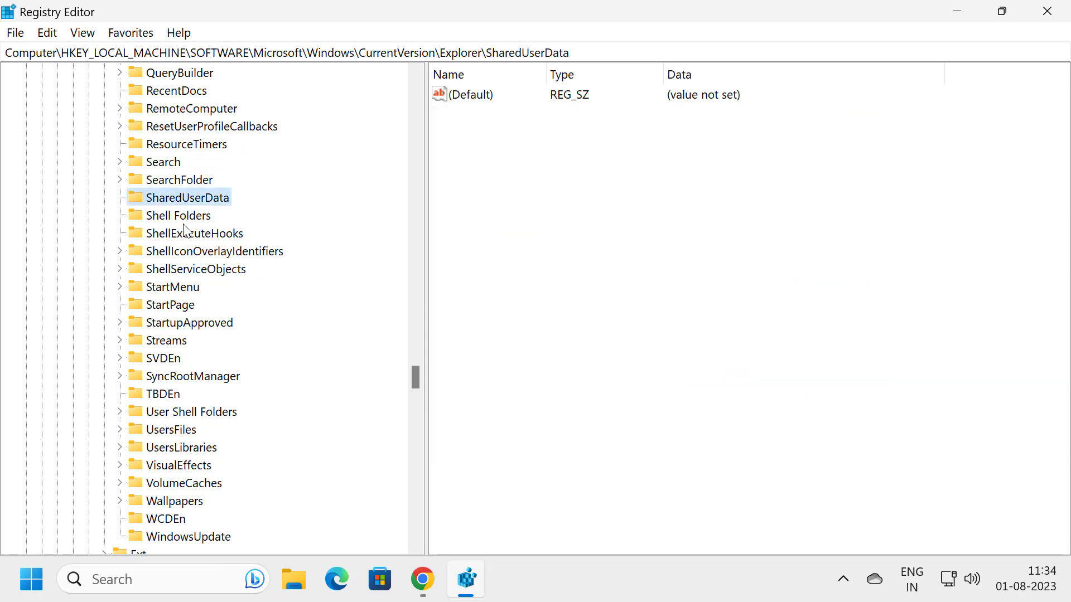
# Step: Create a new subkey named 'Shell Icon' under the Explorer key
pyautogui.click(179, 288)
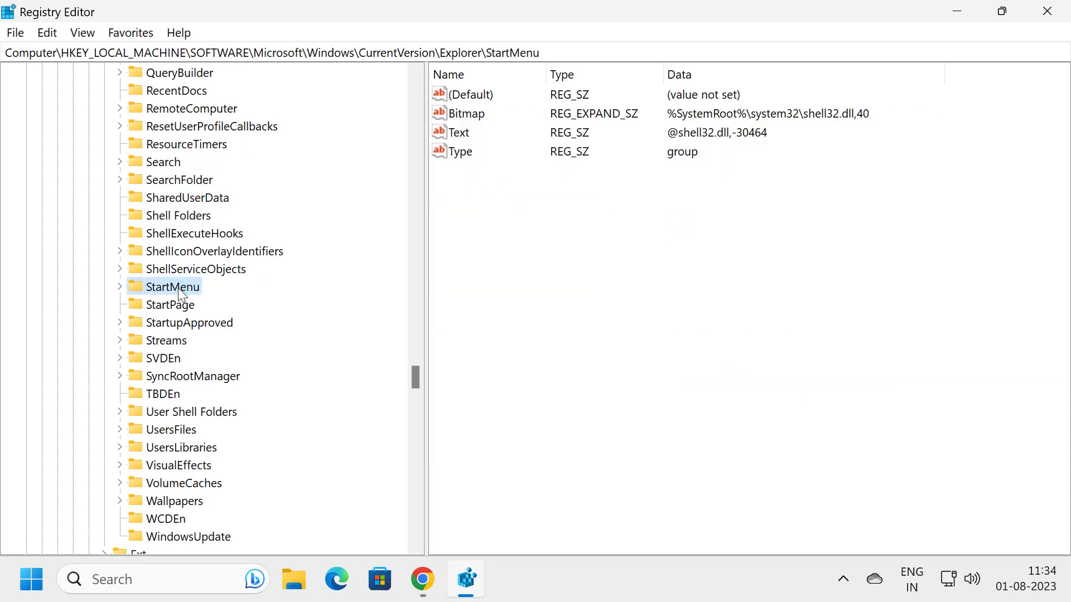
pyautogui.scroll(7, 197, 295)
pyautogui.scroll(9, 197, 294)
pyautogui.scroll(5, 201, 346)
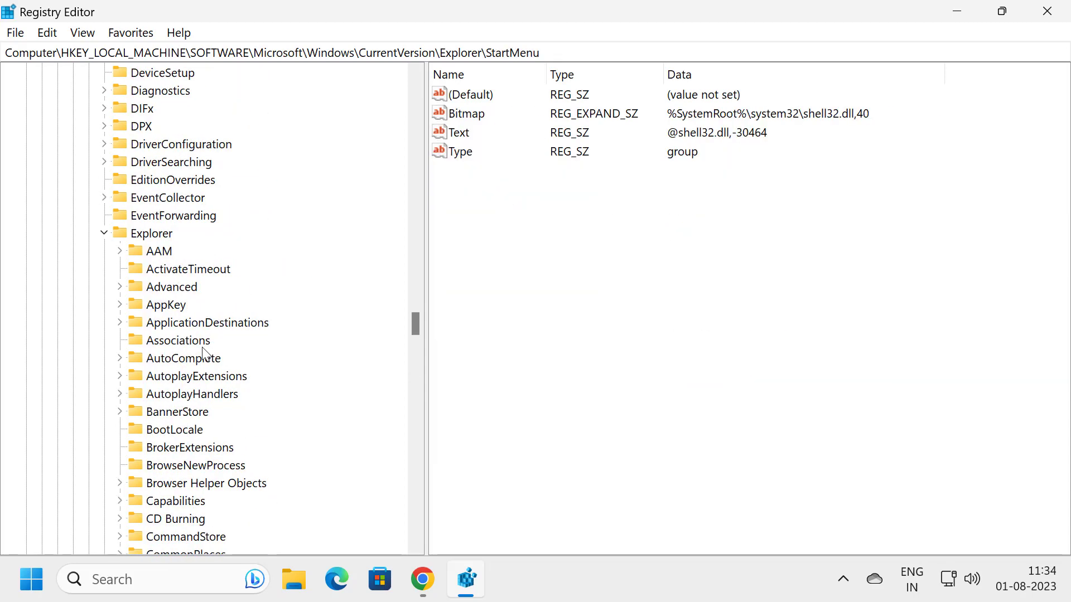
pyautogui.scroll(1, 196, 359)
pyautogui.click(111, 287)
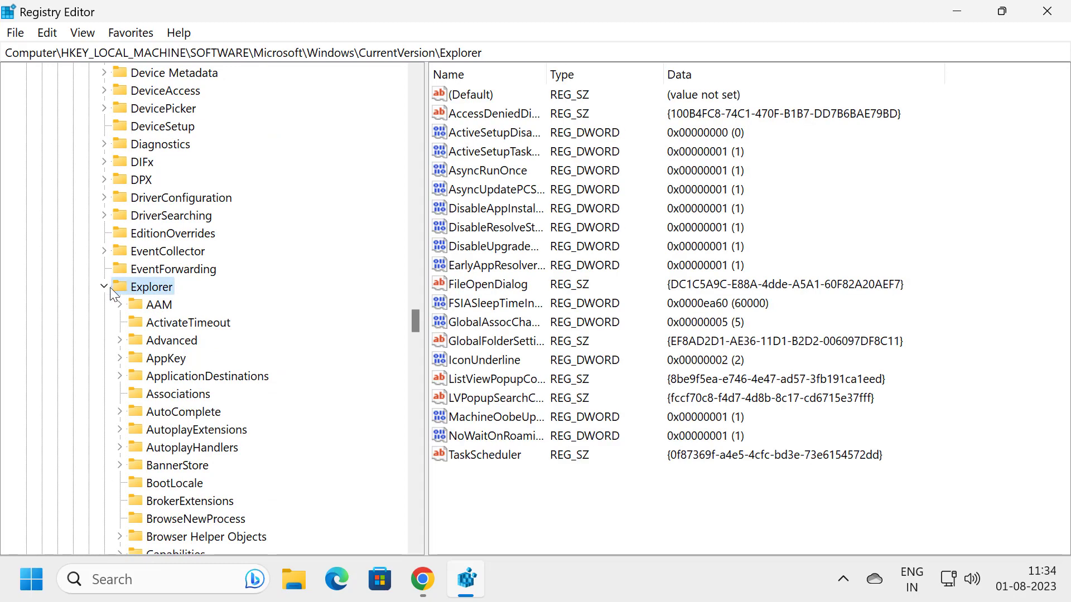
pyautogui.rightClick(152, 290)
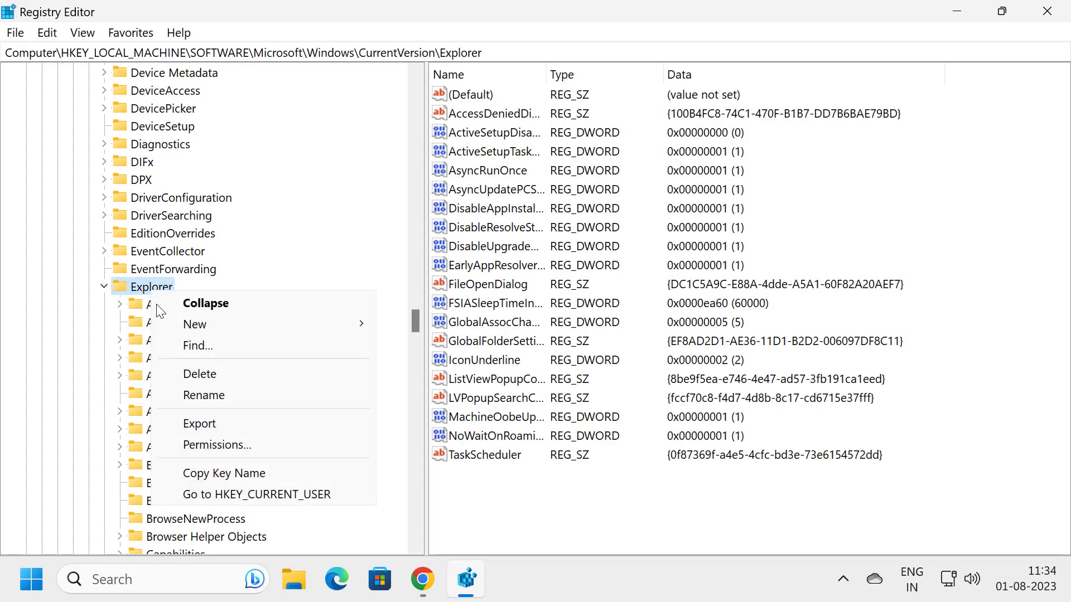
pyautogui.moveTo(195, 323)
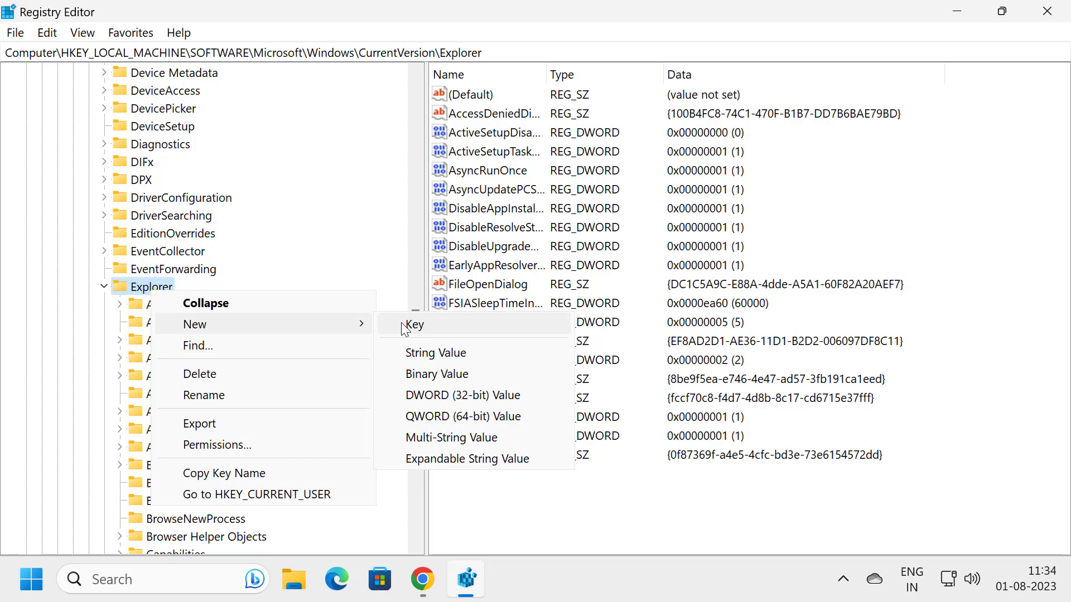
pyautogui.click(415, 324)
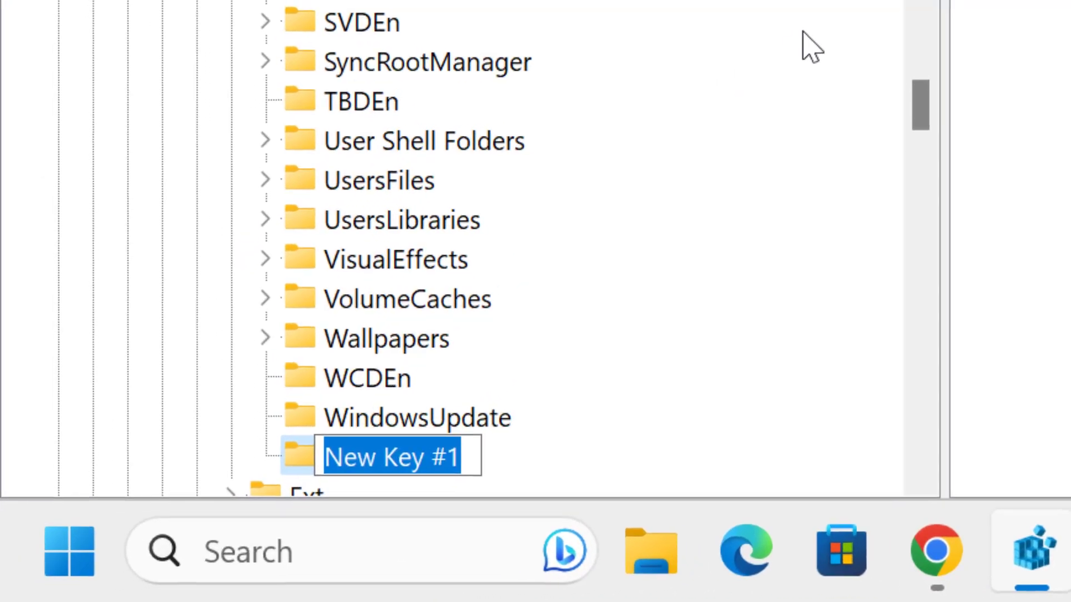
pyautogui.write('Sh')
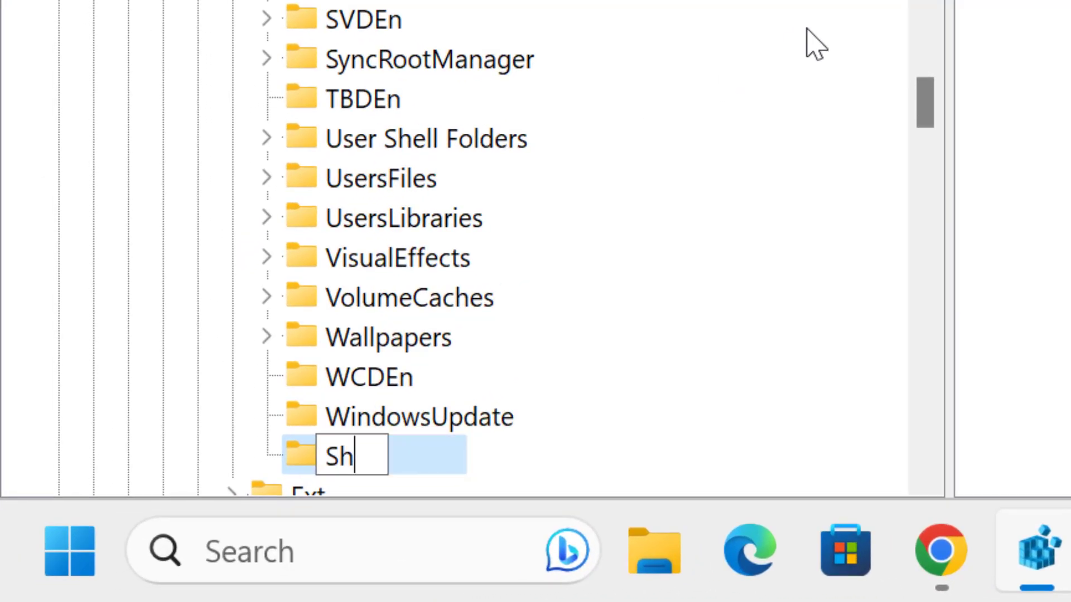
pyautogui.write('ell')
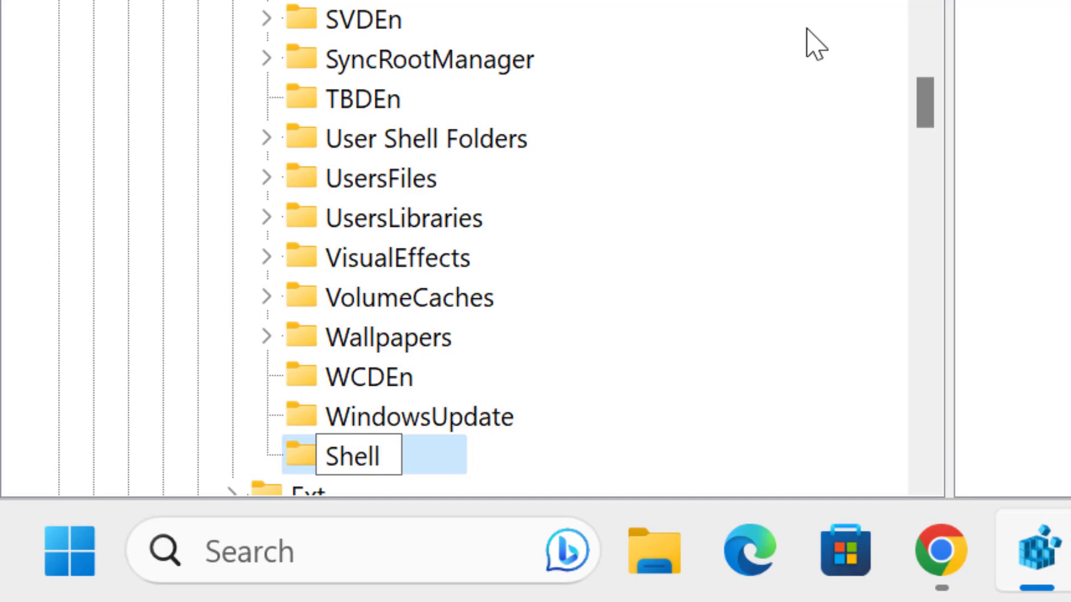
pyautogui.write(' Ico')
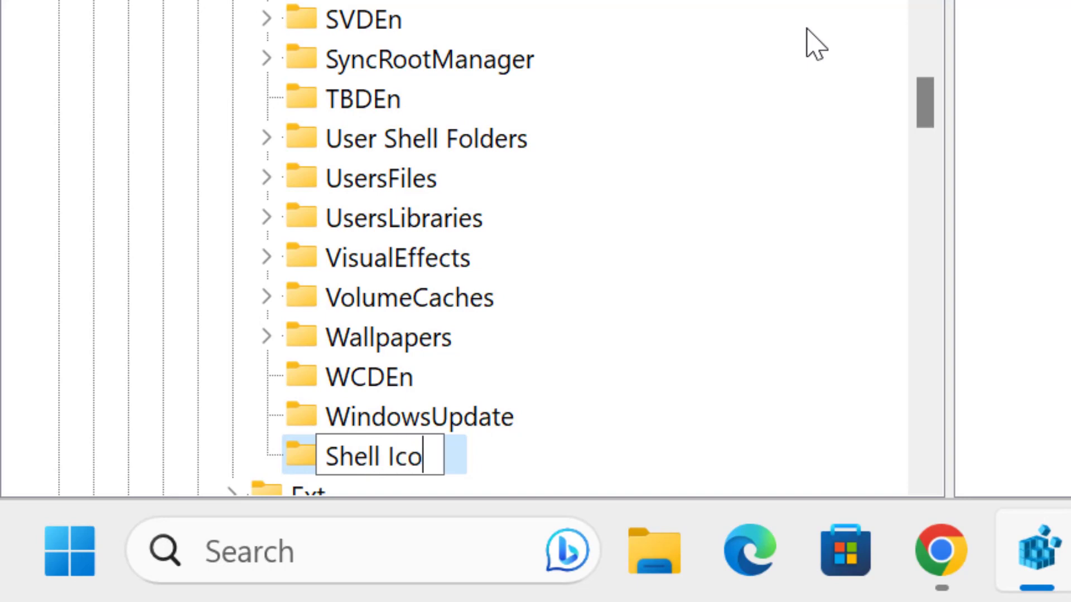
pyautogui.write('n')
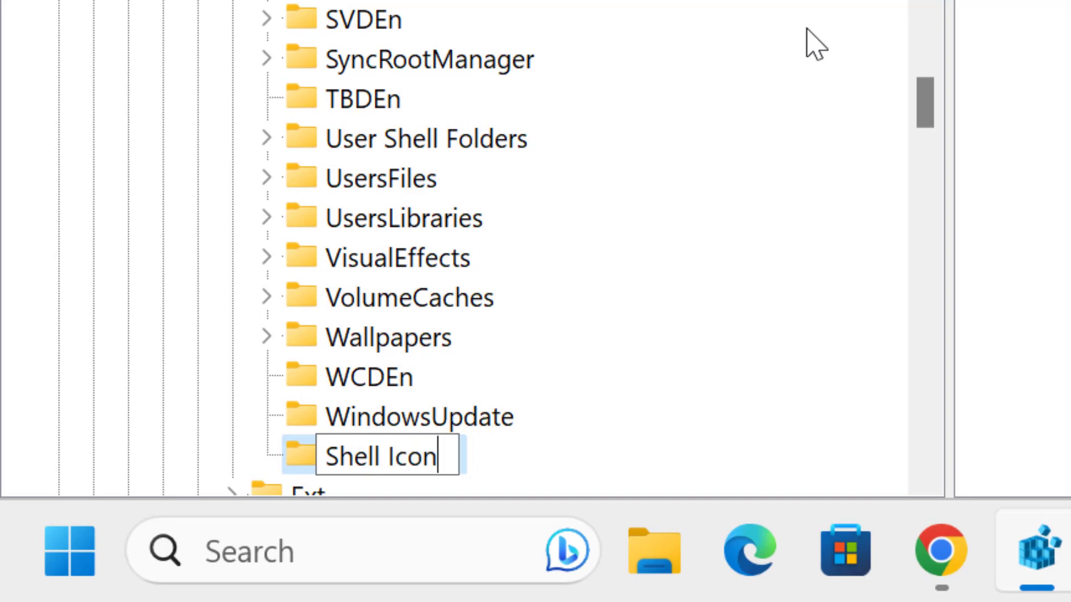
pyautogui.press('Return')
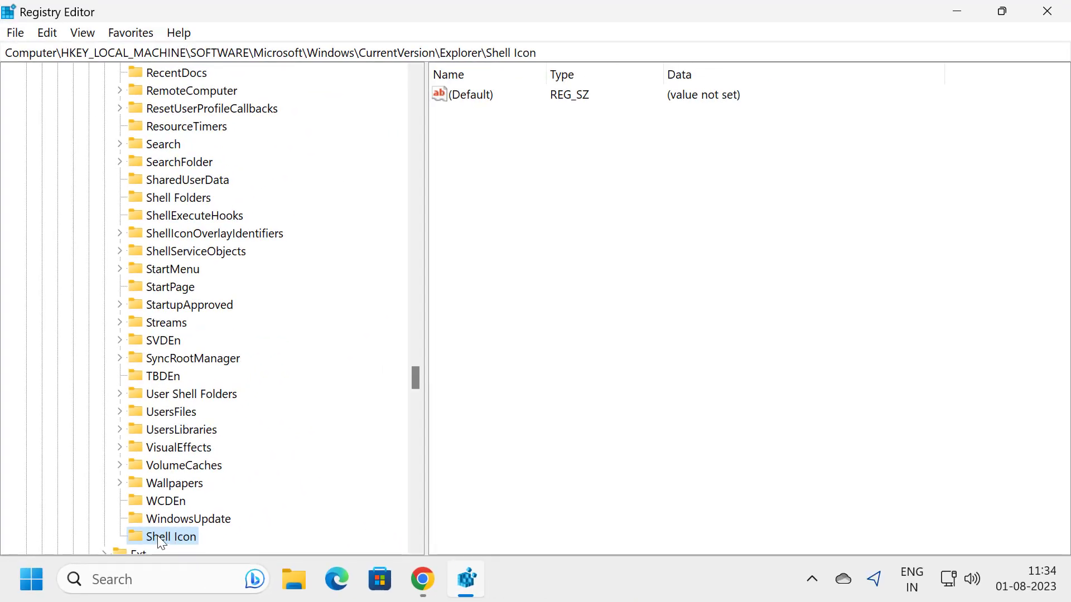
# Step: Add a new string value named 29 to the Shell Icon key
pyautogui.rightClick(631, 229)
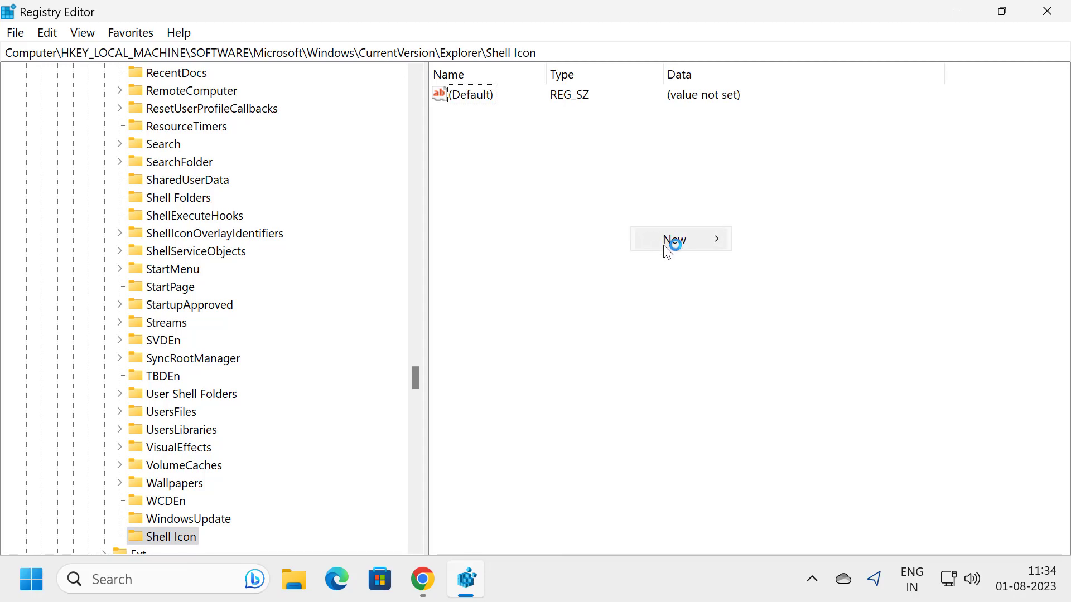
pyautogui.moveTo(674, 239)
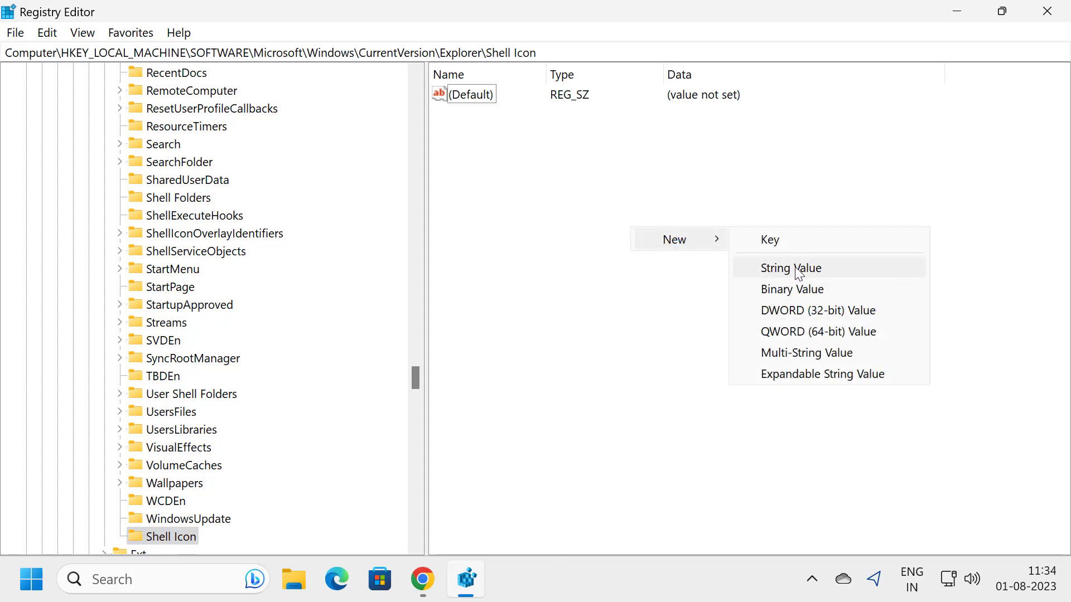
pyautogui.click(803, 268)
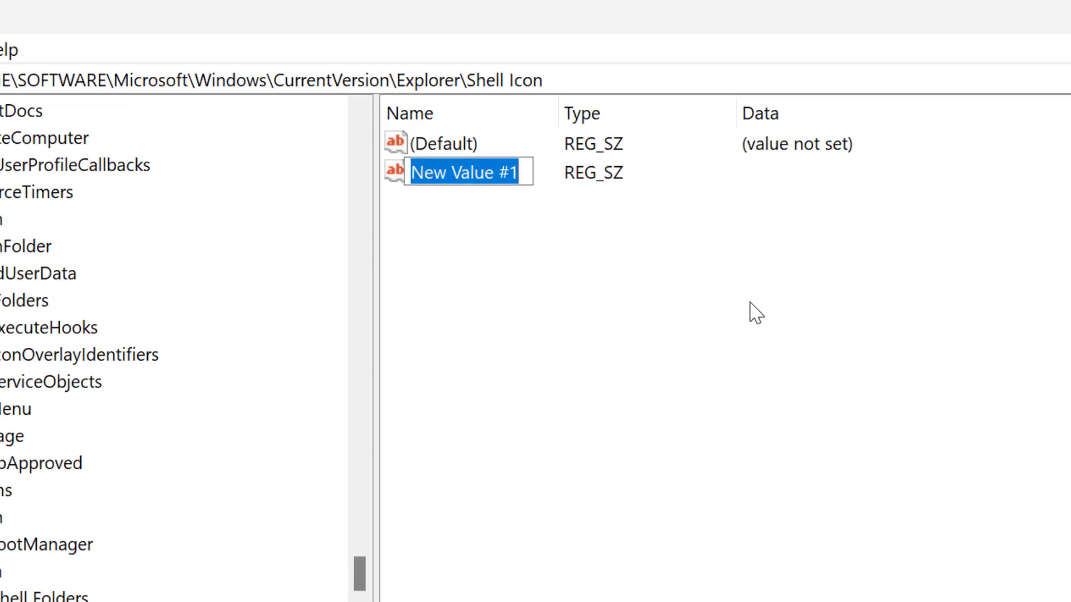
pyautogui.write('29')
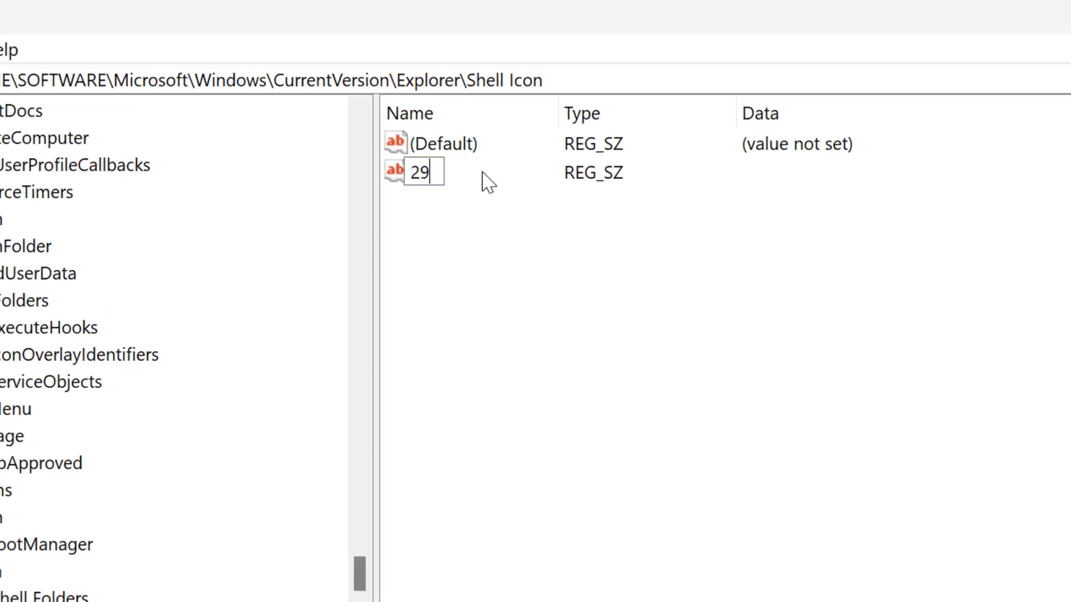
pyautogui.press('Return')
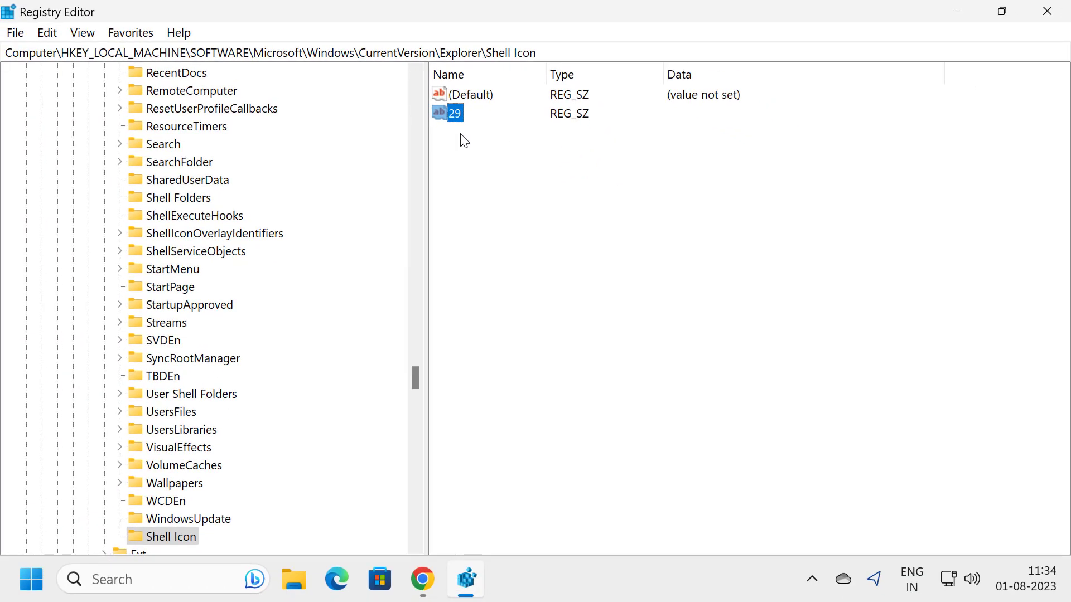
# Step: Set value 29's data to C:\Blank.ico, removing the stray quote from the pasted path
pyautogui.doubleClick(458, 116)
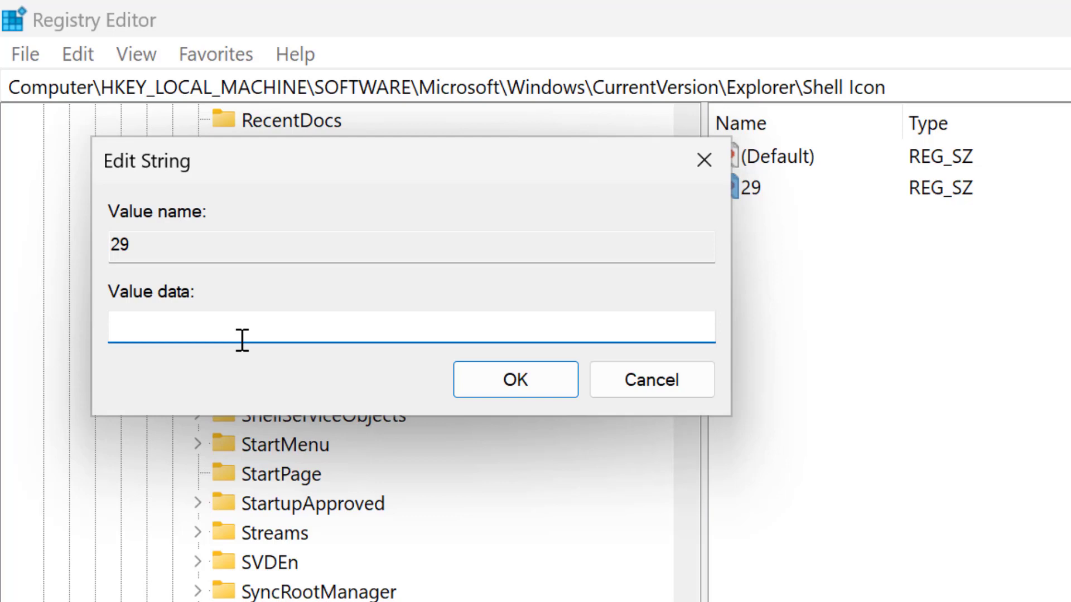
pyautogui.rightClick(223, 334)
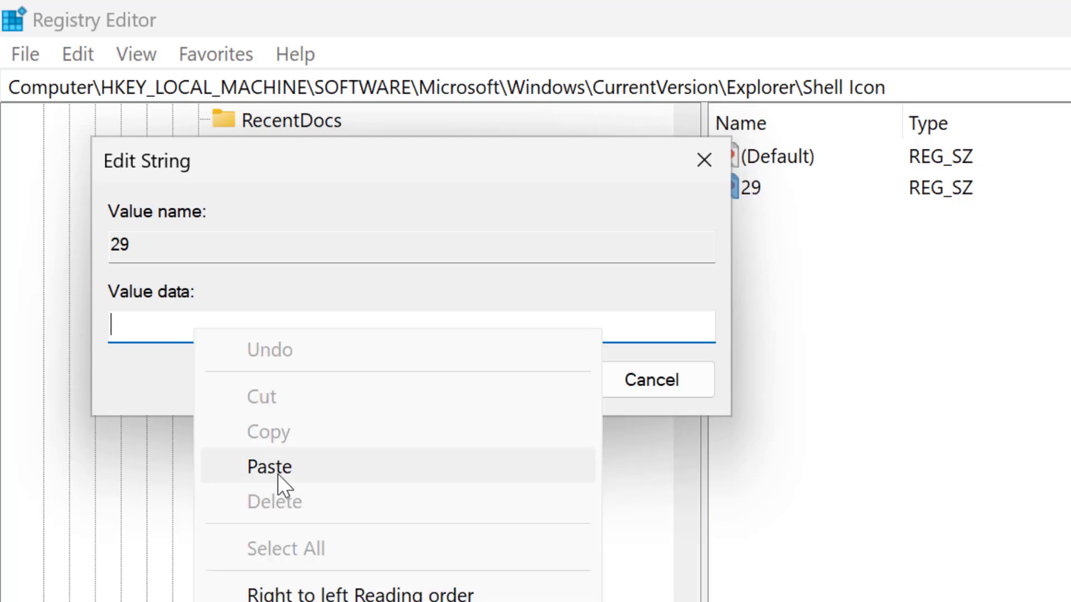
pyautogui.click(276, 473)
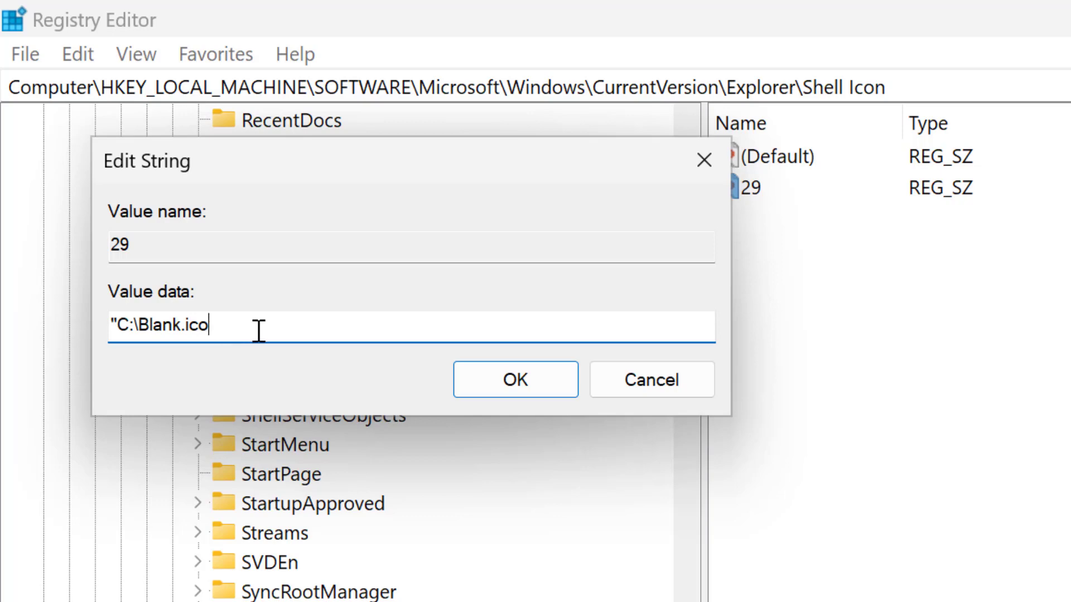
pyautogui.click(116, 325)
pyautogui.press('BackSpace')
pyautogui.click(238, 326)
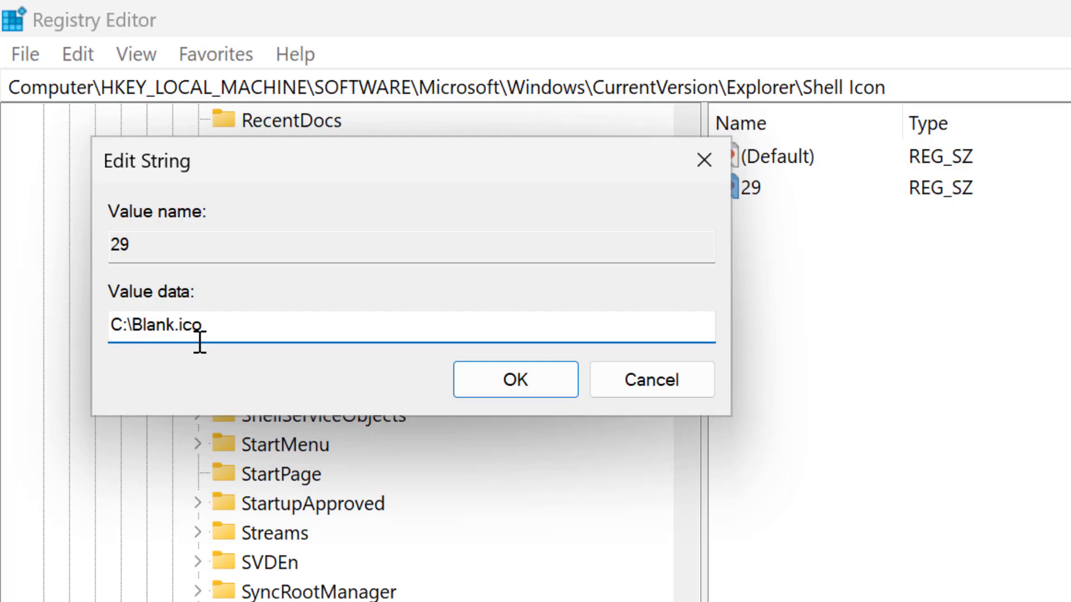
pyautogui.click(491, 383)
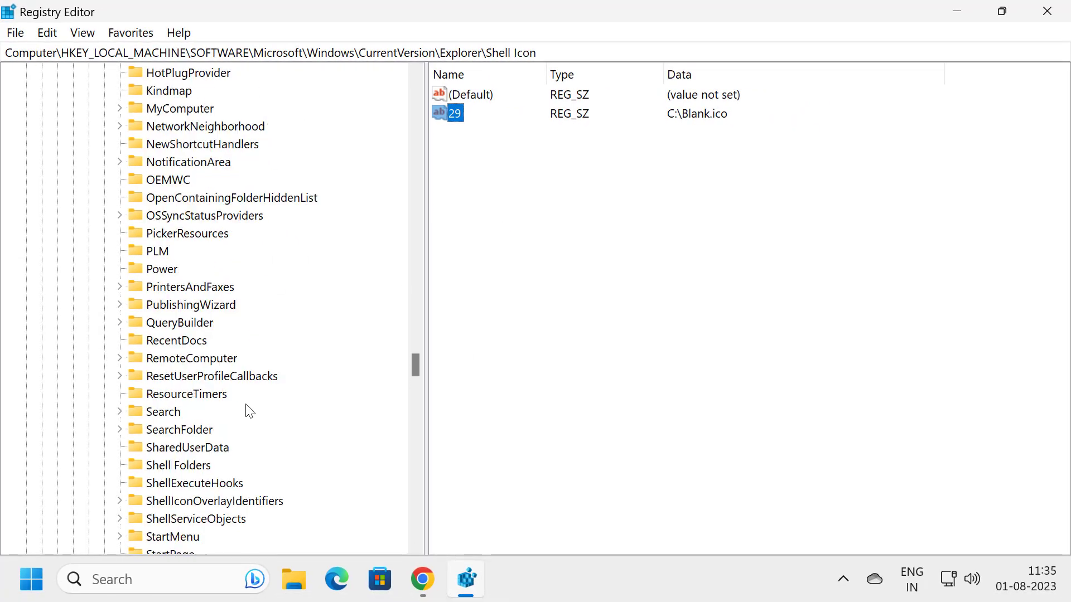
# Step: Close Registry Editor and launch Task Manager from the taskbar menu
pyautogui.scroll(6, 250, 411)
pyautogui.scroll(5, 304, 416)
pyautogui.scroll(4, 199, 390)
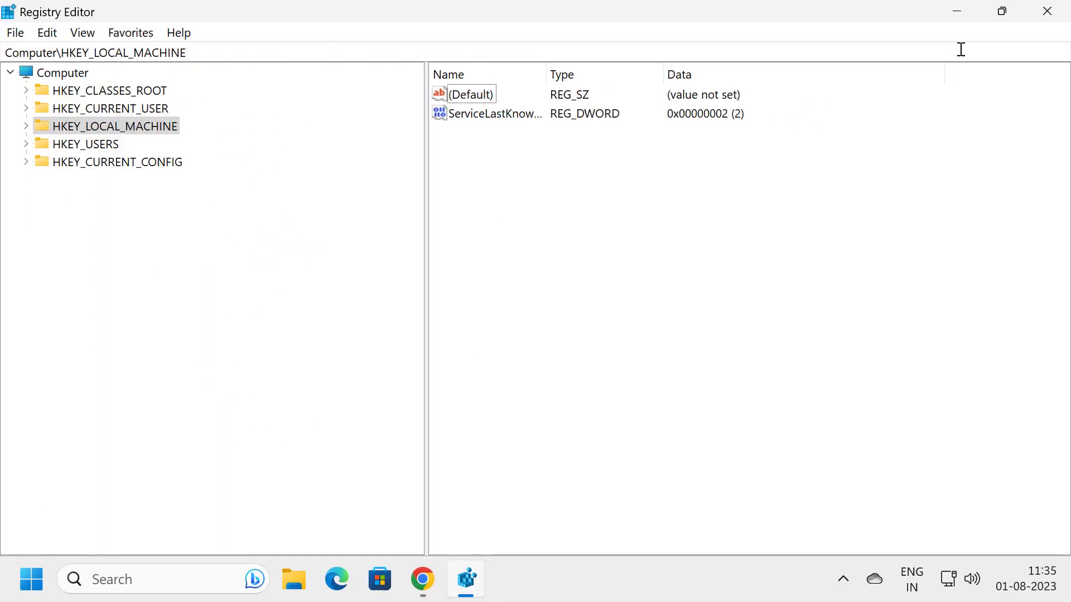
pyautogui.click(1046, 12)
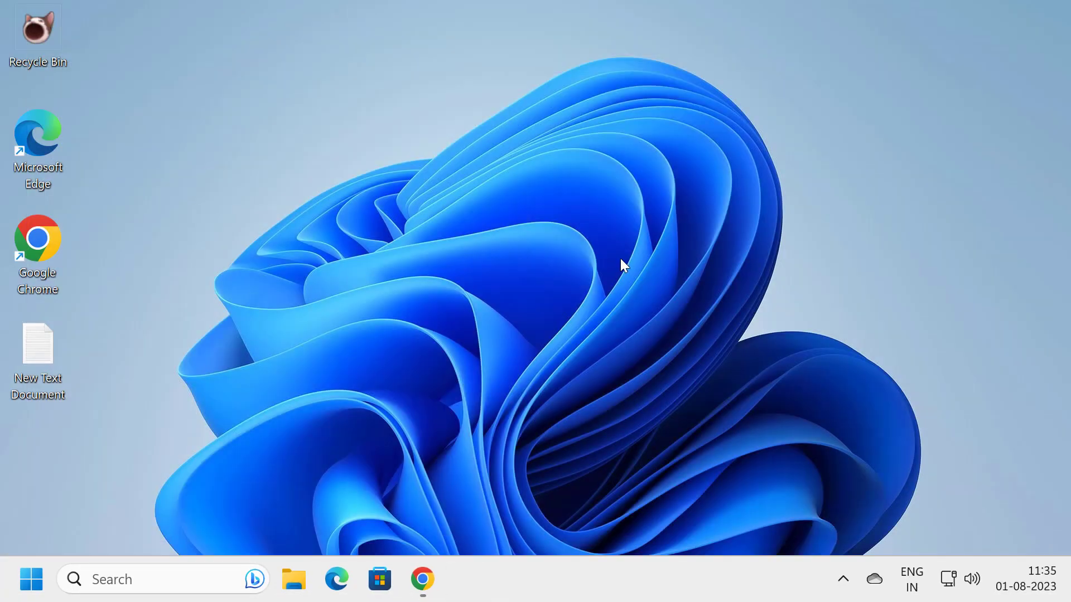
pyautogui.rightClick(594, 564)
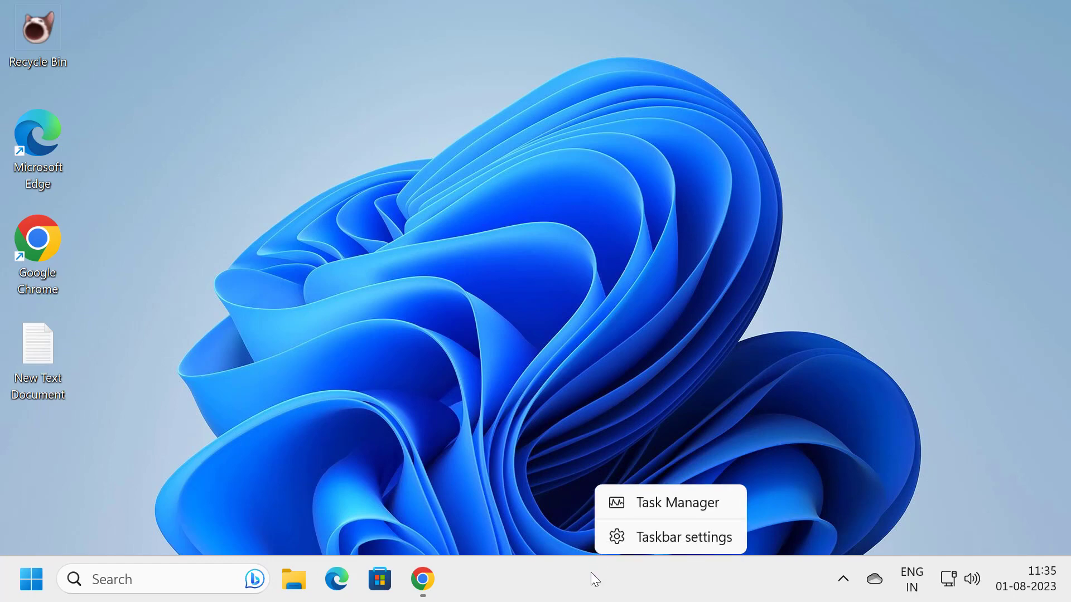
pyautogui.click(650, 507)
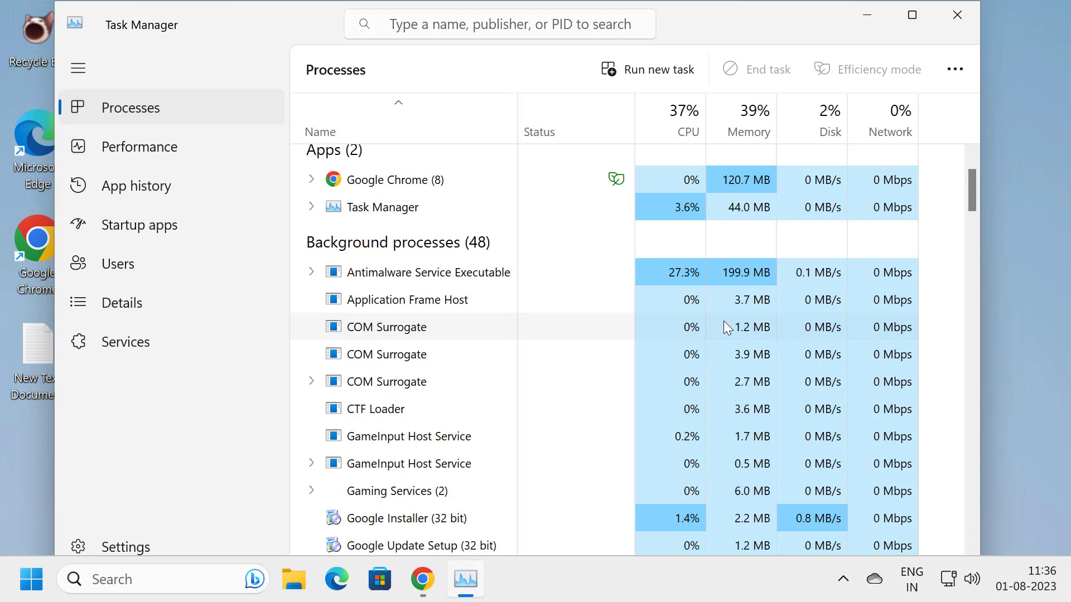
# Step: Find the Windows Explorer process in Task Manager and restart it
pyautogui.scroll(-3, 724, 327)
pyautogui.scroll(-4, 734, 321)
pyautogui.scroll(-2, 747, 332)
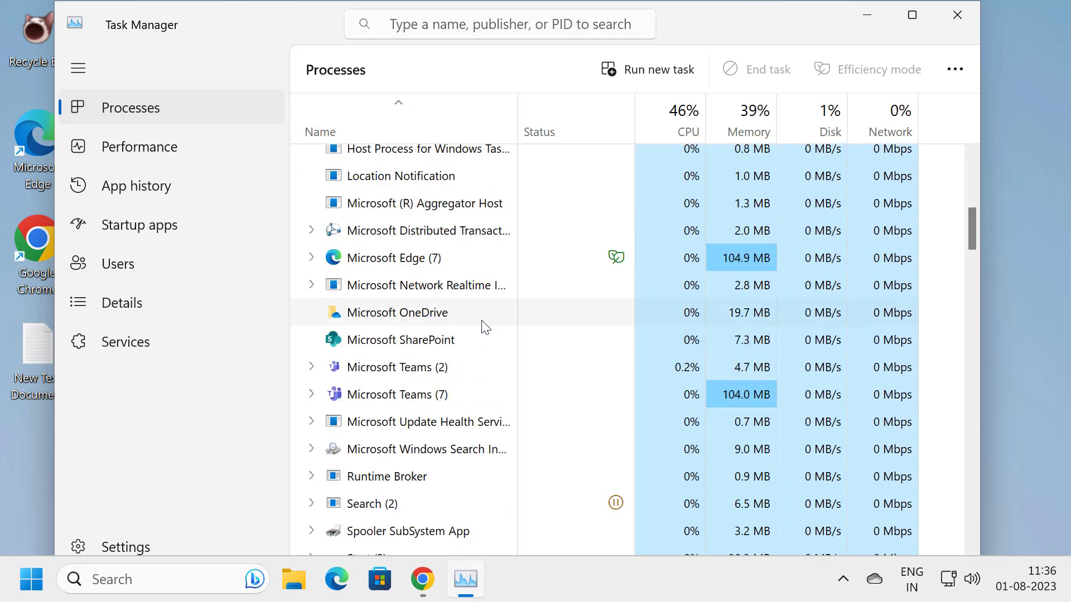
pyautogui.scroll(-1, 633, 349)
pyautogui.scroll(-4, 654, 353)
pyautogui.scroll(-3, 657, 362)
pyautogui.moveTo(971, 262); pyautogui.dragTo(972, 544)
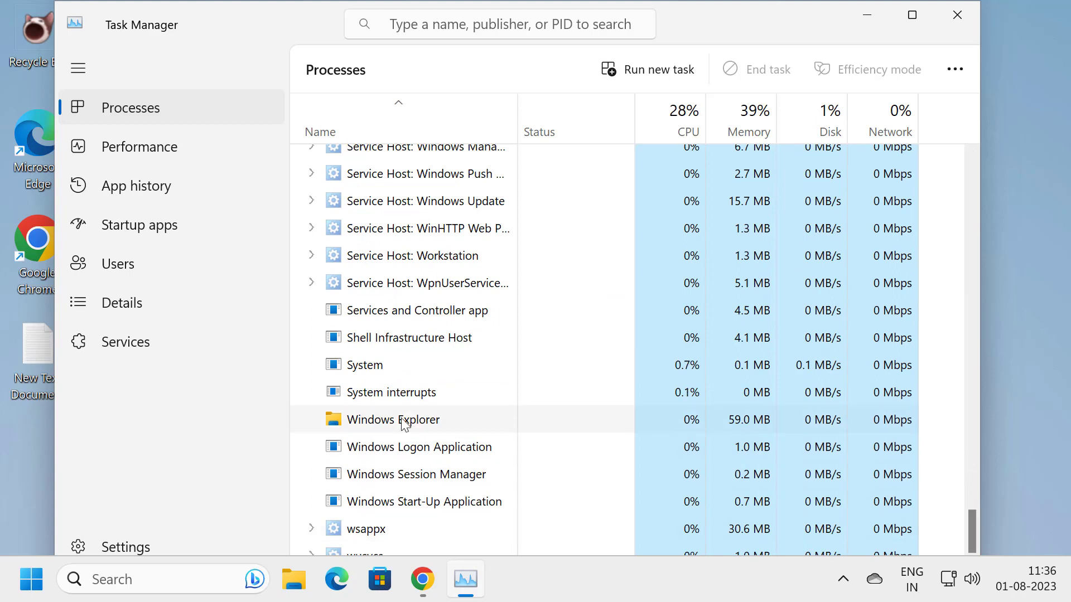
pyautogui.click(401, 420)
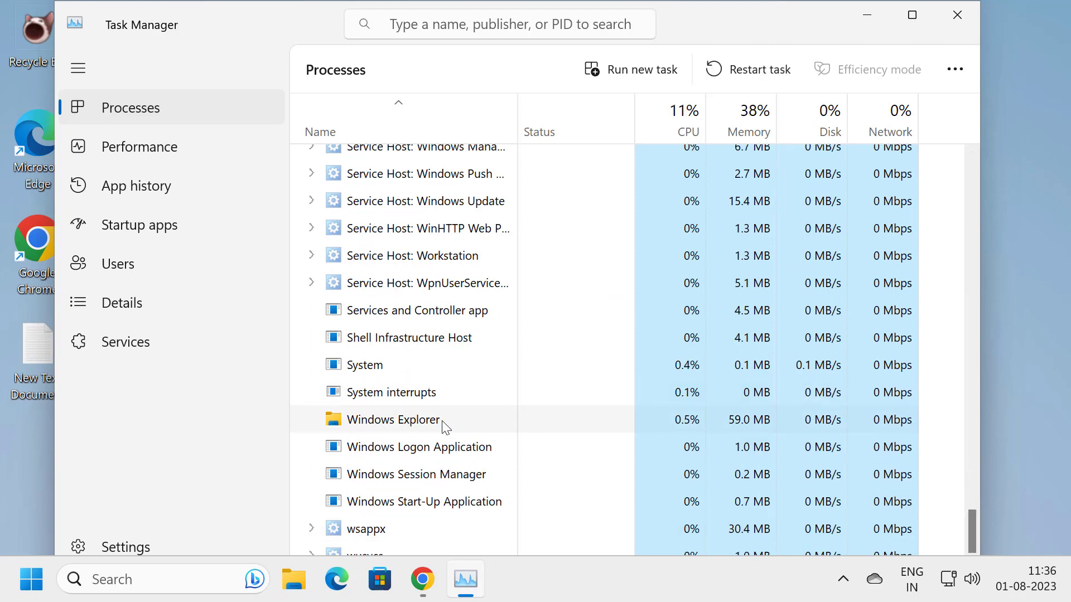
pyautogui.rightClick(405, 424)
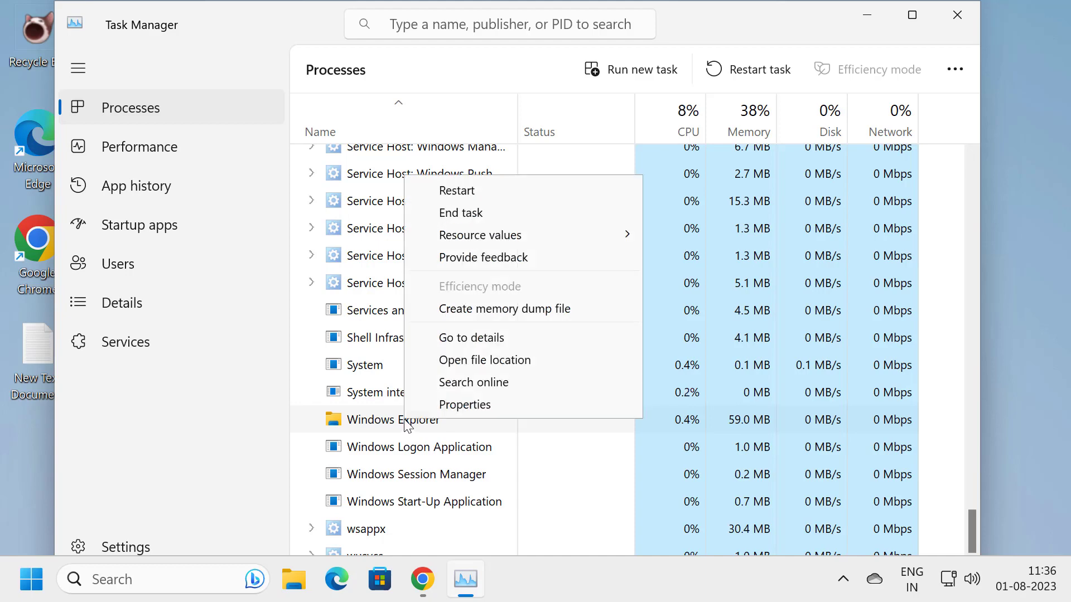
pyautogui.click(468, 192)
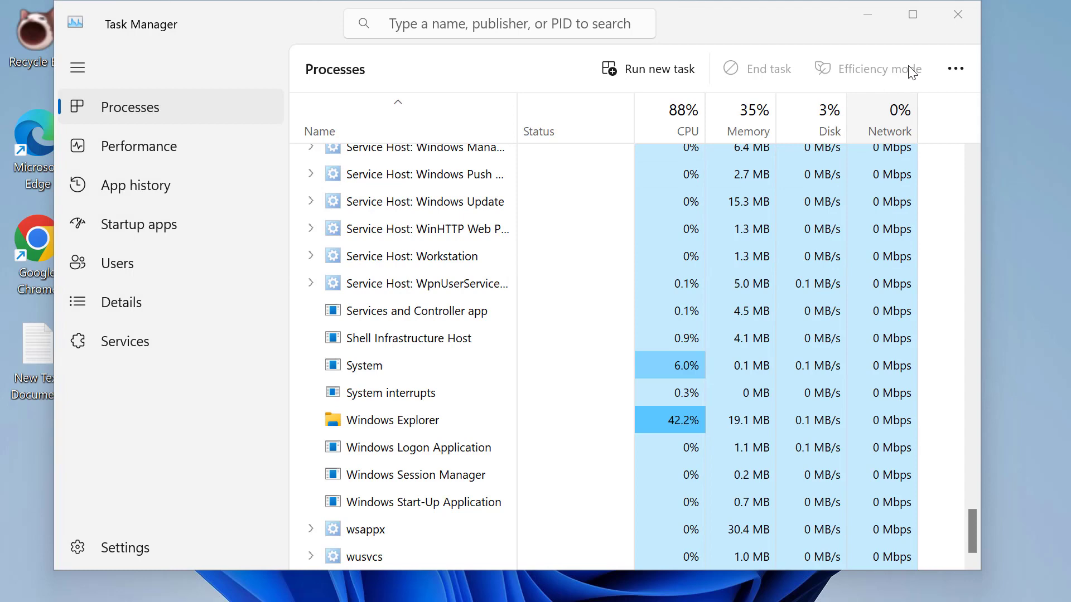
pyautogui.click(952, 19)
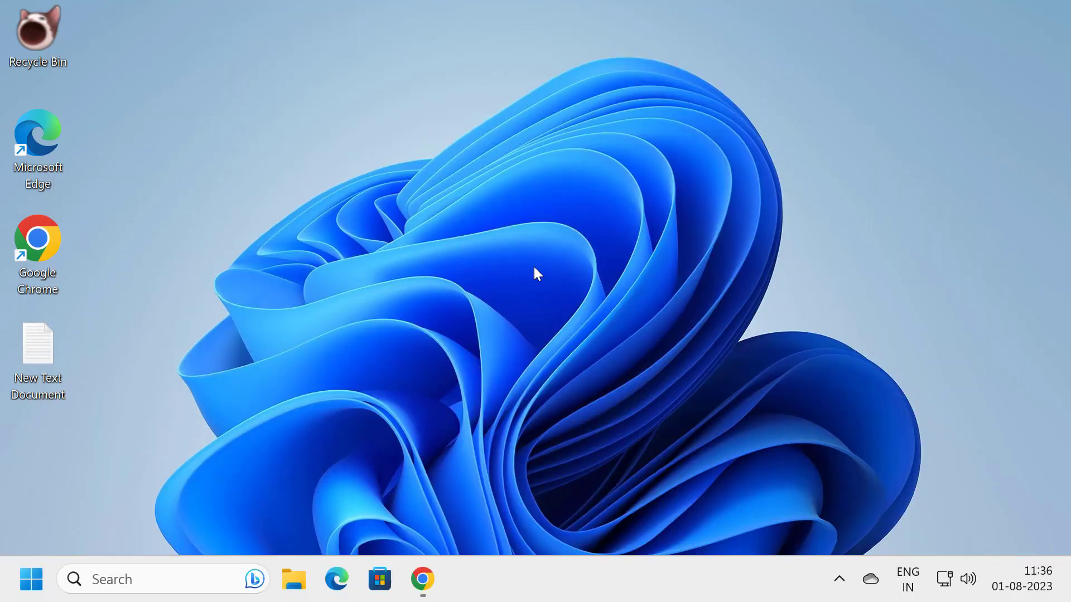